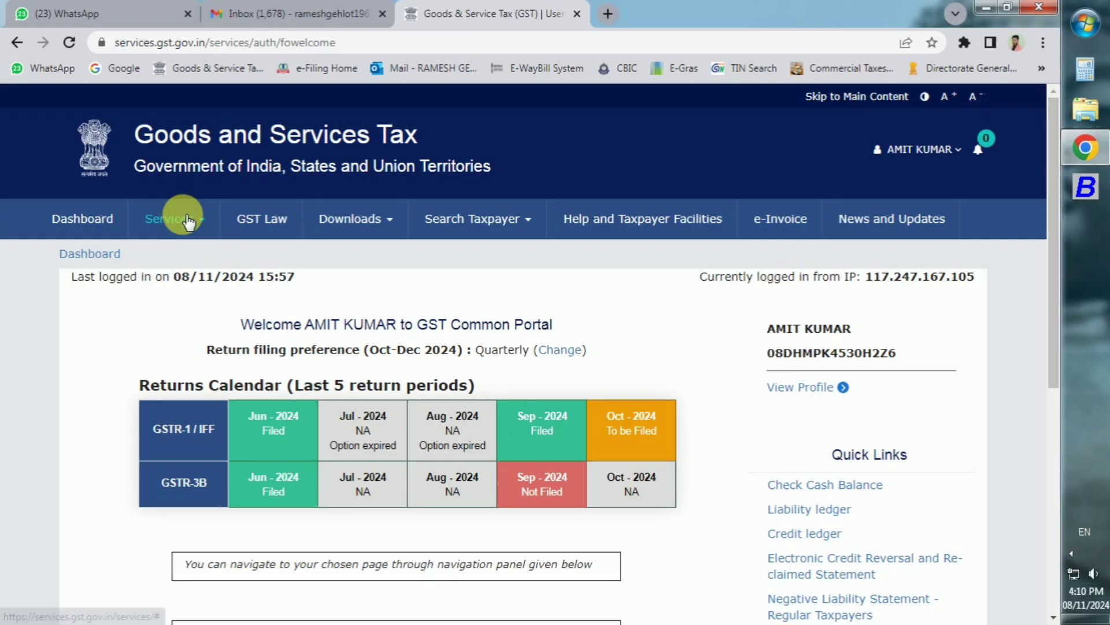
Step: Show the Returns Dashboard for 2024-25 Quarter 2 (Jul - Sep), period September
{"action": "left_click", "coordinate": [173, 218]}
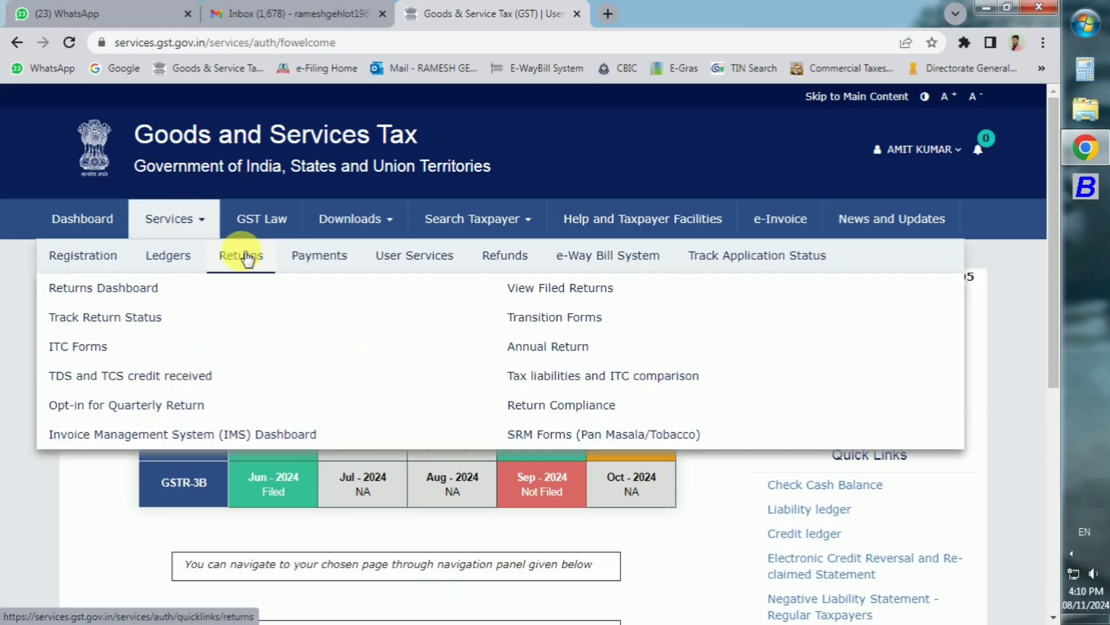
{"action": "left_click", "coordinate": [163, 288]}
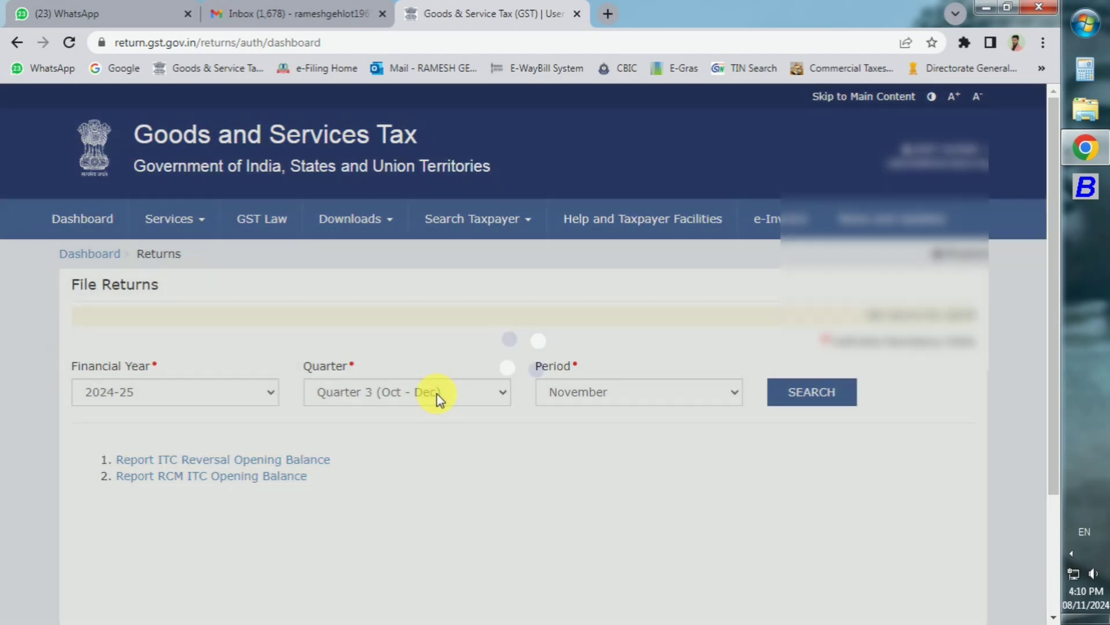
{"action": "left_click", "coordinate": [437, 398]}
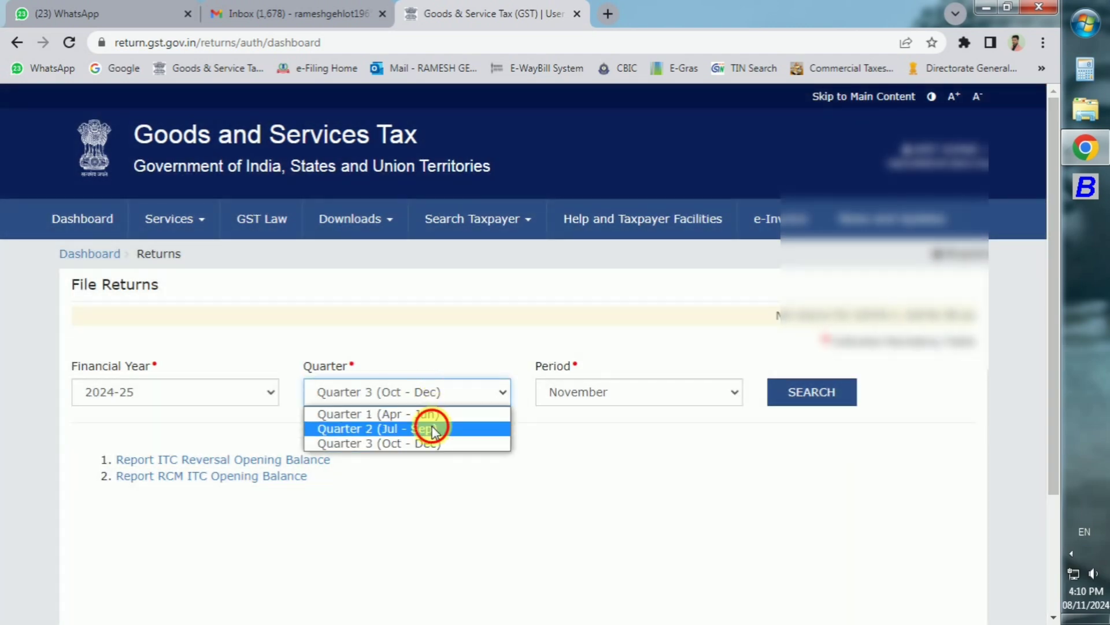
{"action": "left_click", "coordinate": [432, 426]}
{"action": "left_click", "coordinate": [792, 405]}
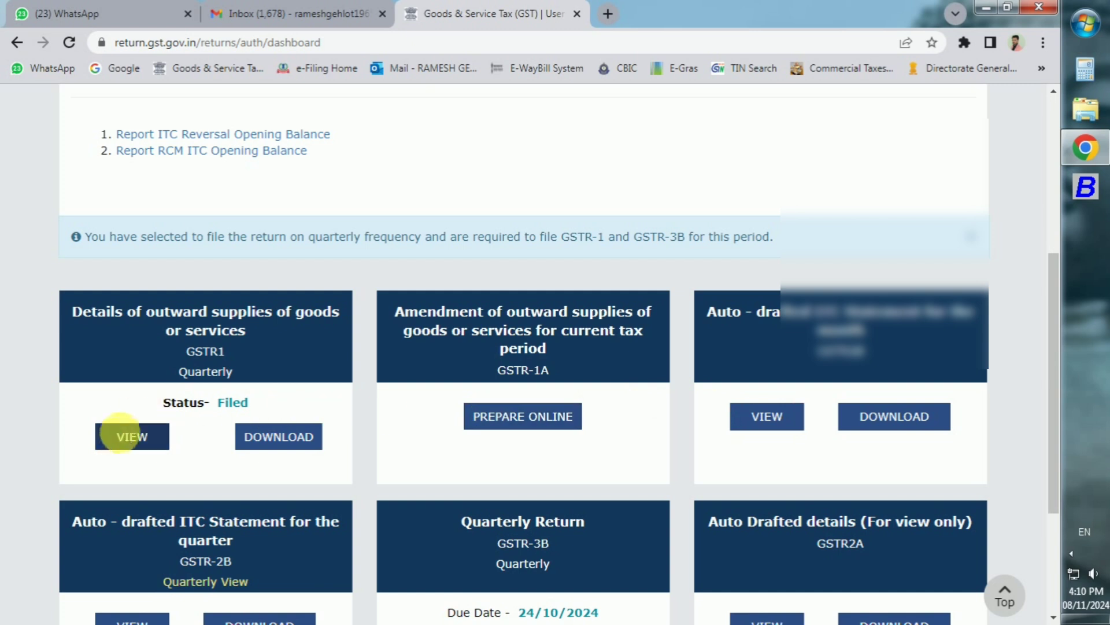
{"action": "scroll", "coordinate": [125, 444], "scroll_direction": "down", "scroll_amount": 1}
{"action": "scroll", "coordinate": [125, 444], "scroll_direction": "down", "scroll_amount": 1}
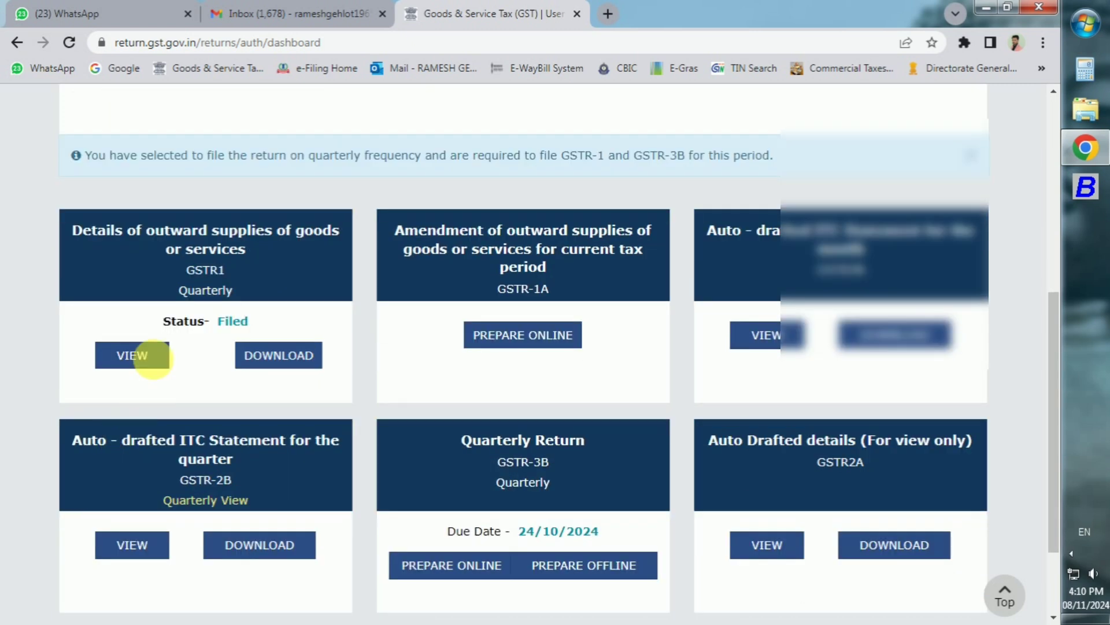
Step: In the filed GSTR-1's 4A/4B tile, check each recipient's processed B2B invoices, then return to File Returns
{"action": "left_click", "coordinate": [150, 355]}
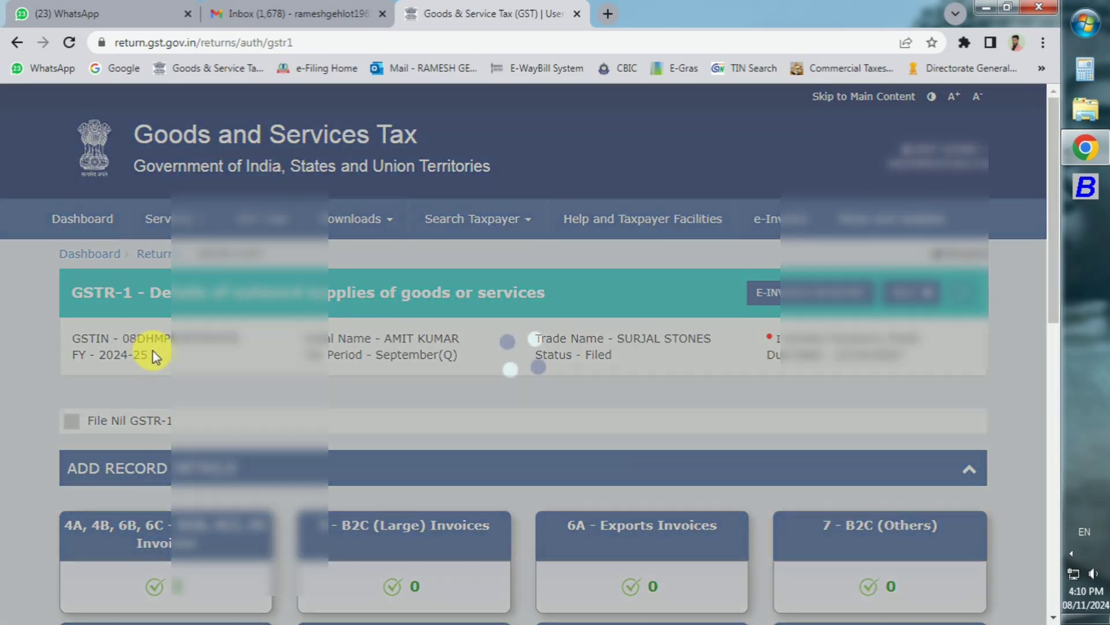
{"action": "scroll", "coordinate": [151, 353], "scroll_direction": "down", "scroll_amount": 3}
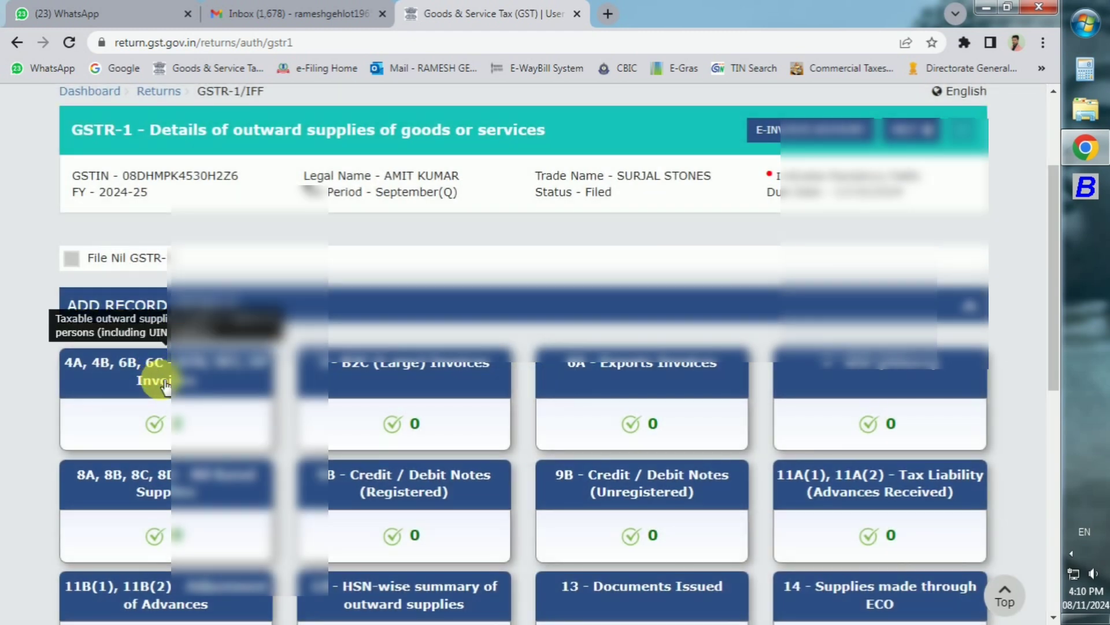
{"action": "left_click", "coordinate": [165, 383]}
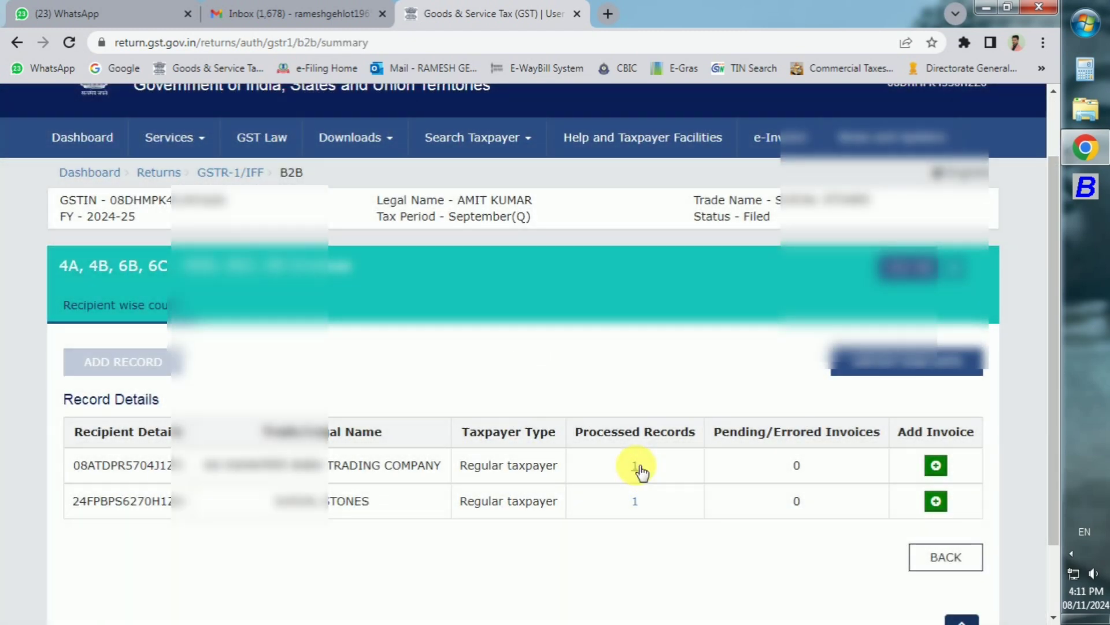
{"action": "left_click", "coordinate": [636, 467]}
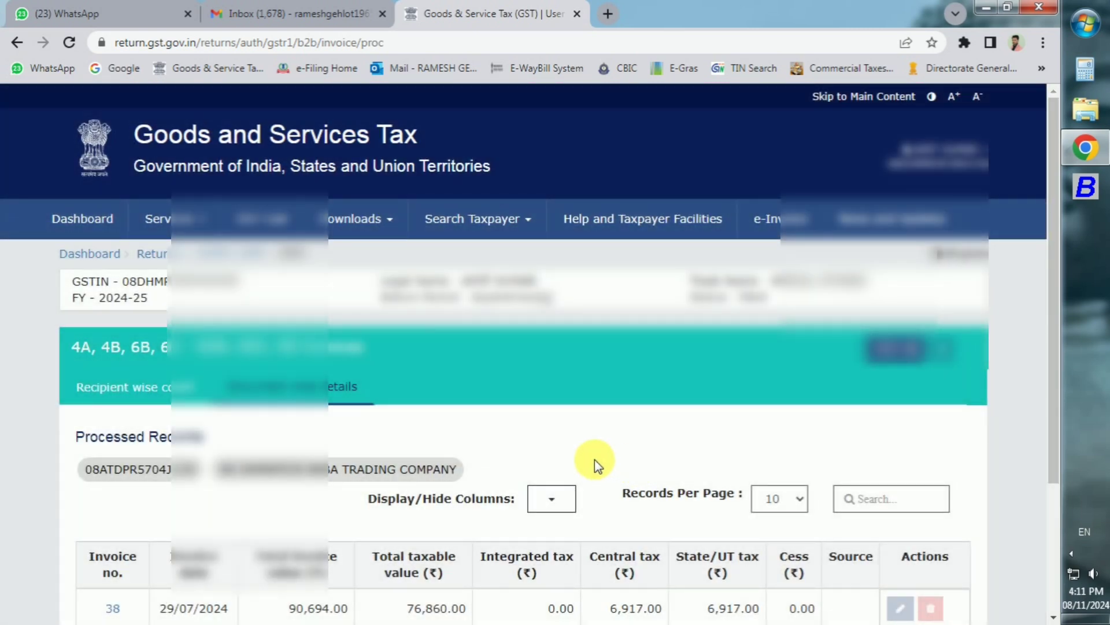
{"action": "left_click", "coordinate": [127, 399]}
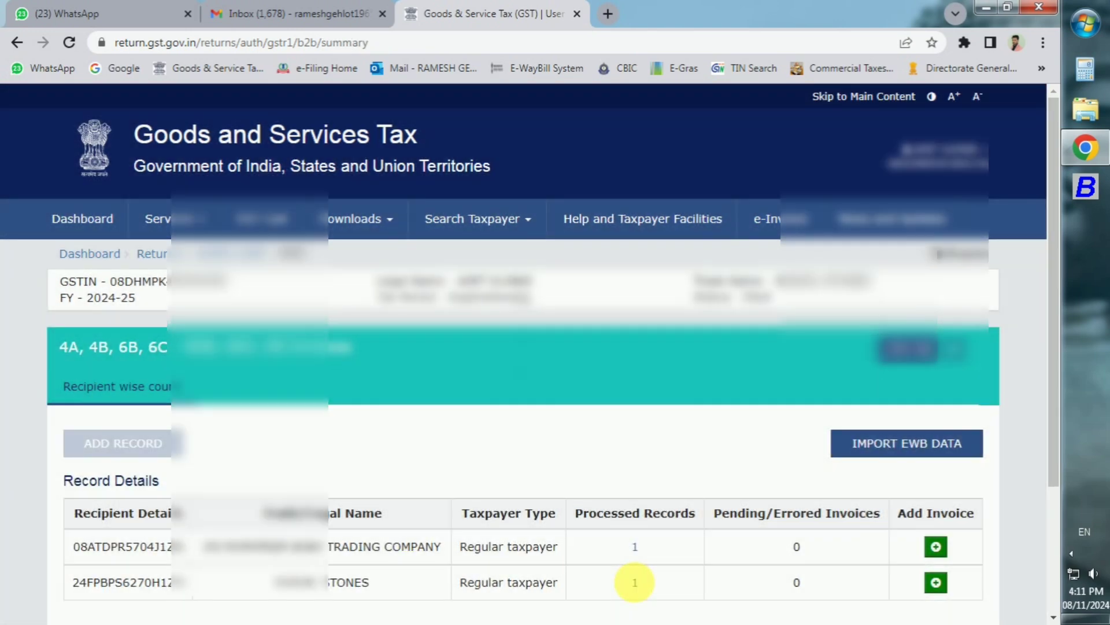
{"action": "left_click", "coordinate": [634, 581]}
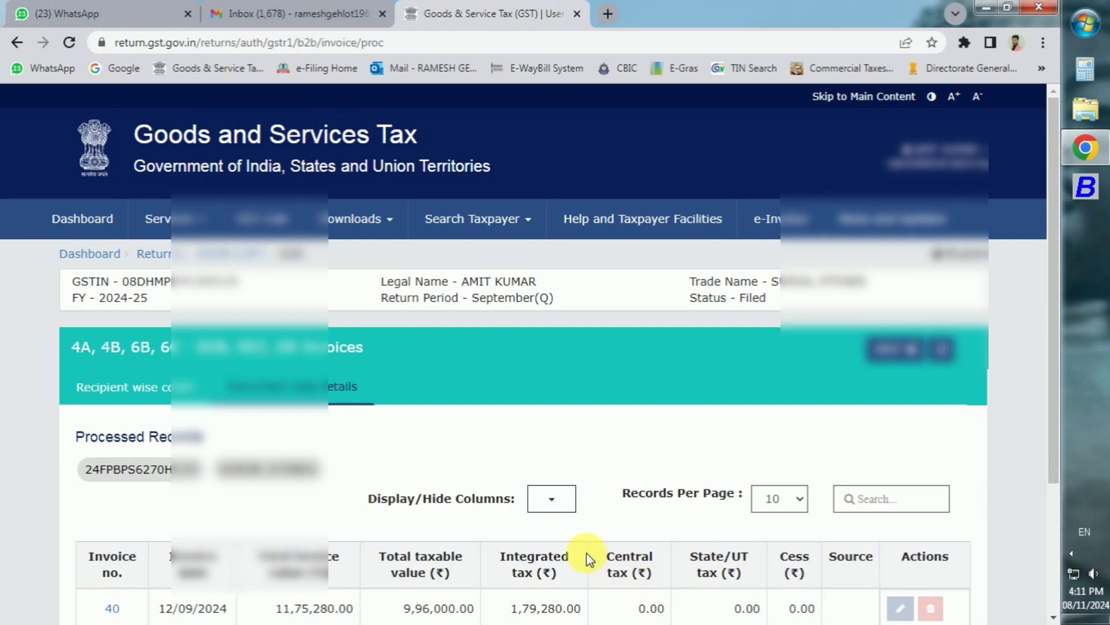
{"action": "left_click", "coordinate": [116, 386]}
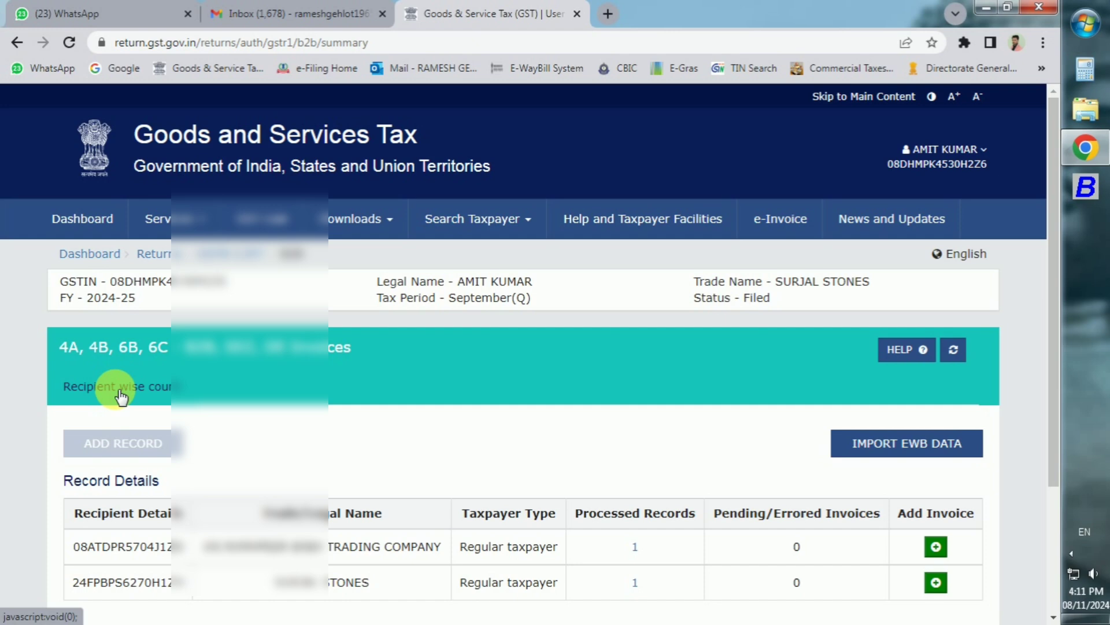
{"action": "left_click", "coordinate": [167, 260]}
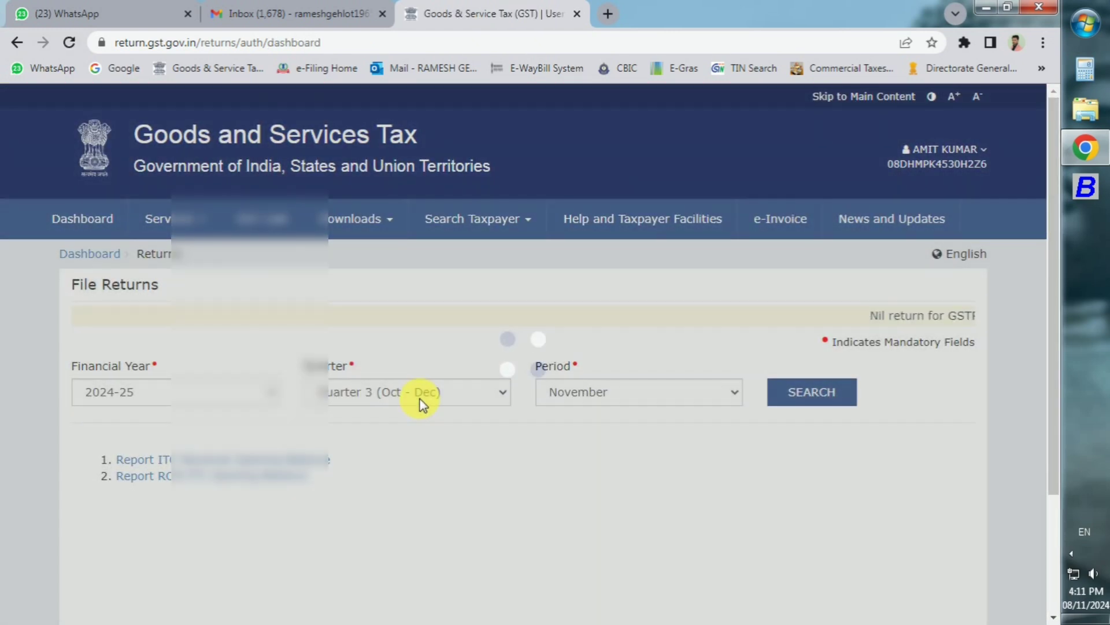
Step: Search Quarter 2 (Jul - Sep) returns and open GSTR-1A's 4A, 4B, 6B, 6C B2B section online
{"action": "left_click", "coordinate": [421, 398]}
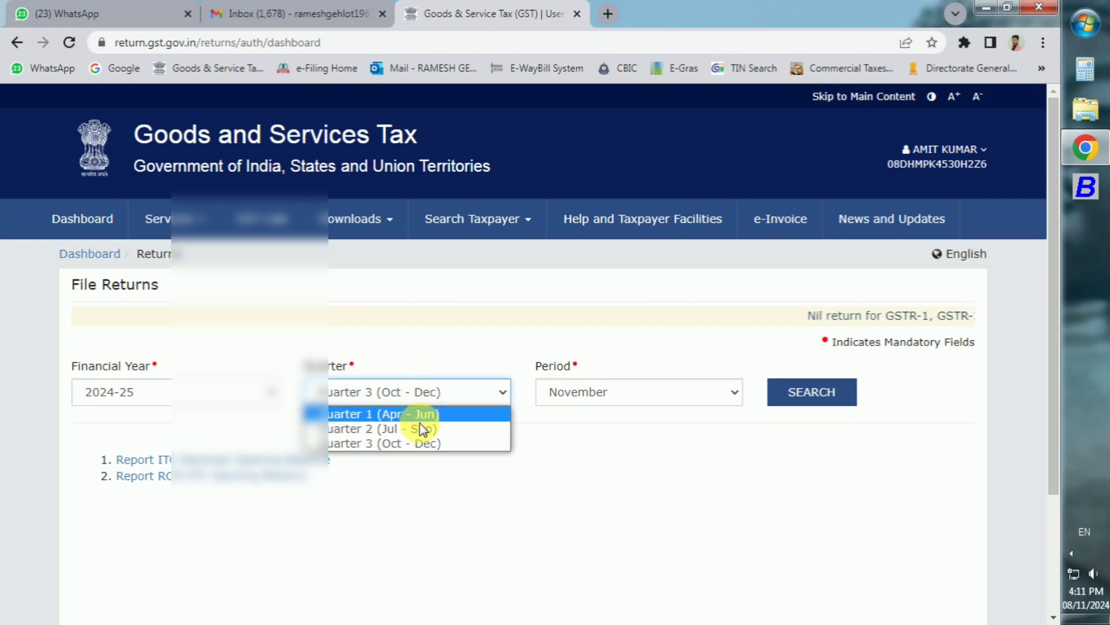
{"action": "left_click", "coordinate": [422, 428]}
{"action": "left_click", "coordinate": [790, 401]}
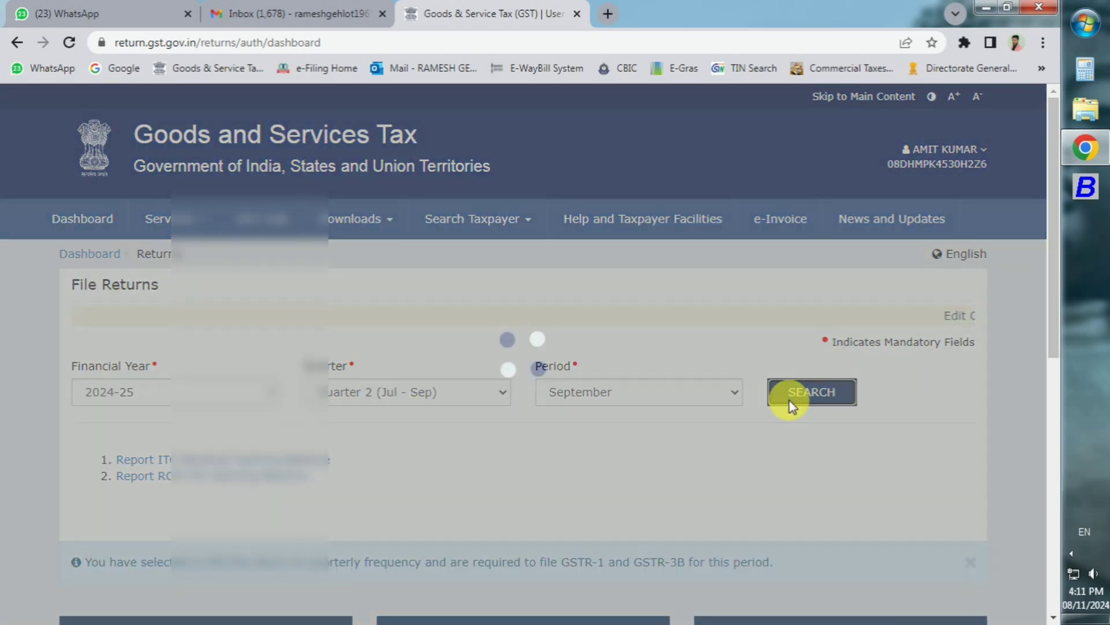
{"action": "scroll", "coordinate": [789, 399], "scroll_direction": "down", "scroll_amount": 1}
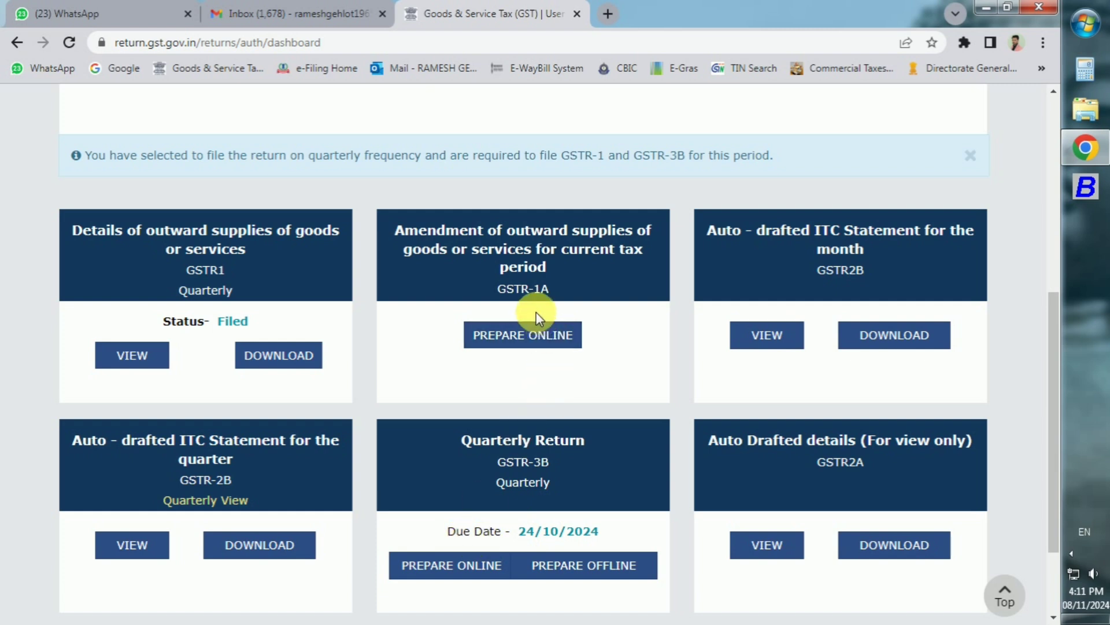
{"action": "left_click", "coordinate": [530, 346]}
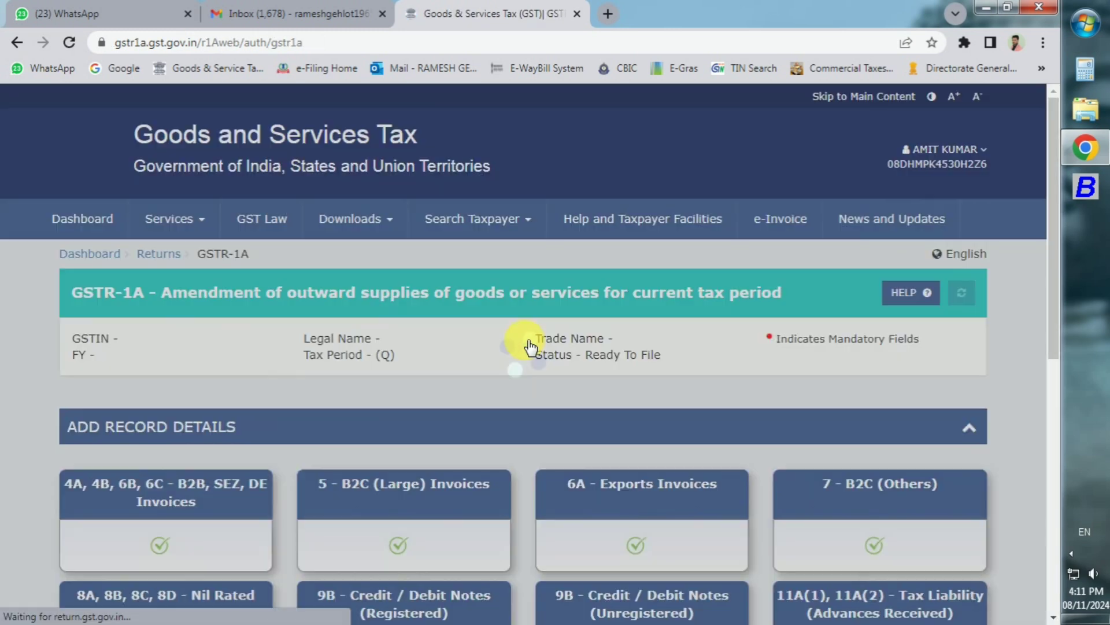
{"action": "left_click", "coordinate": [158, 499]}
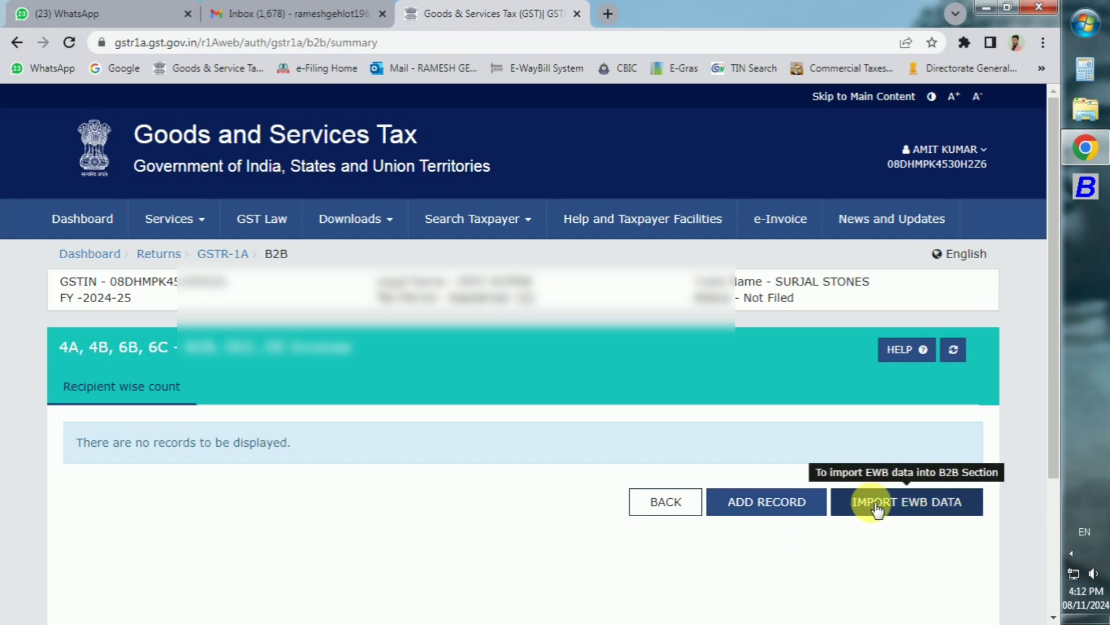
Step: Add a B2B record with the recipient's GSTIN, invoice no. 39, date 12/09/2024, value 194740
{"action": "left_click", "coordinate": [807, 504]}
{"action": "scroll", "coordinate": [803, 501], "scroll_direction": "down", "scroll_amount": 3}
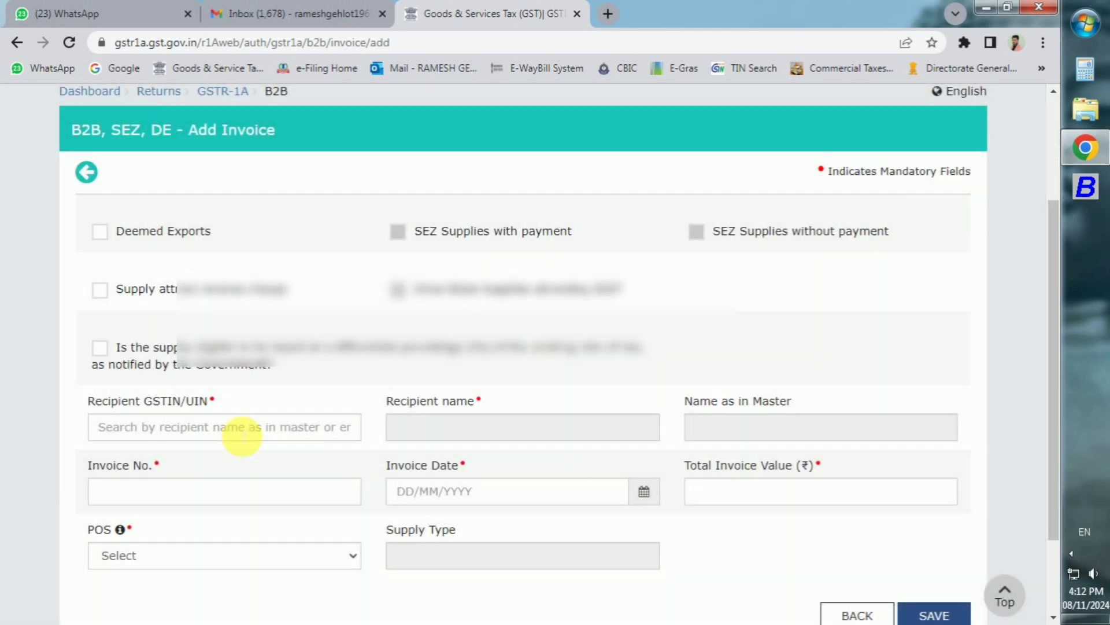
{"action": "left_click", "coordinate": [238, 429]}
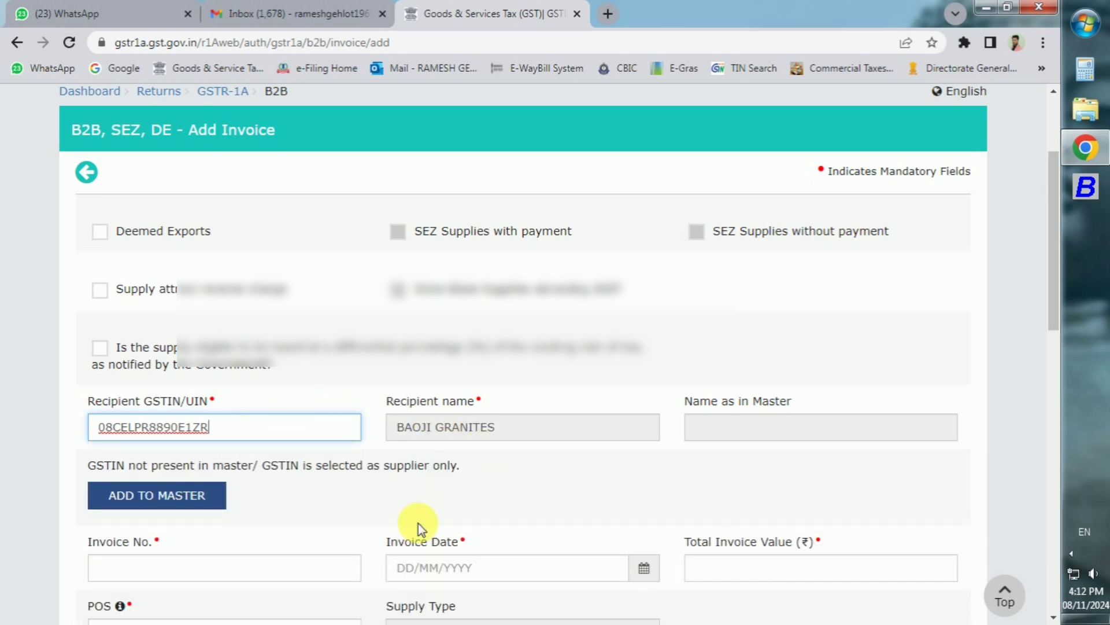
{"action": "left_click", "coordinate": [237, 568]}
{"action": "type", "text": "39"}
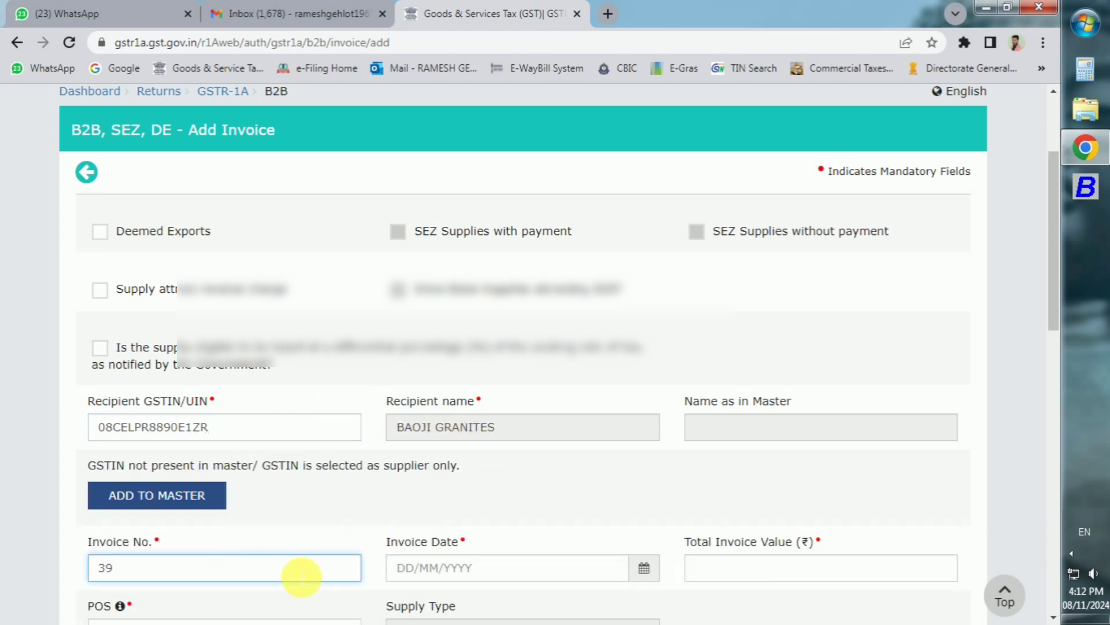
{"action": "left_click", "coordinate": [409, 567]}
{"action": "type", "text": "102"}
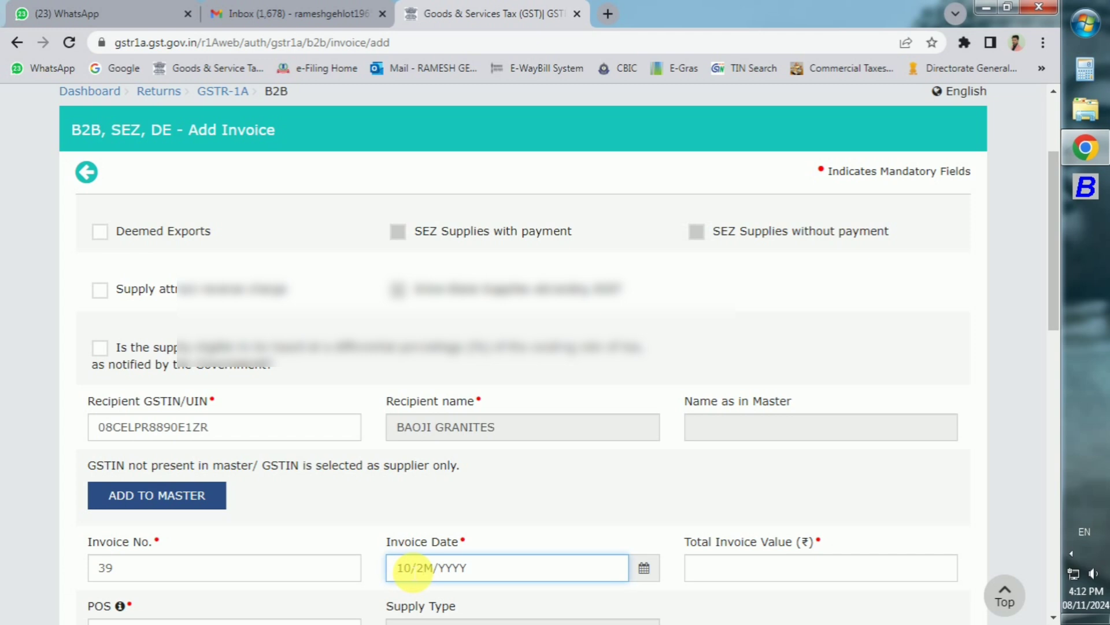
{"action": "key", "text": "BackSpace"}
{"action": "key", "text": "BackSpace"}
{"action": "key", "text": "BackSpace"}
{"action": "type", "text": "12/09"}
{"action": "key", "text": "Tab"}
{"action": "type", "text": "194740"}
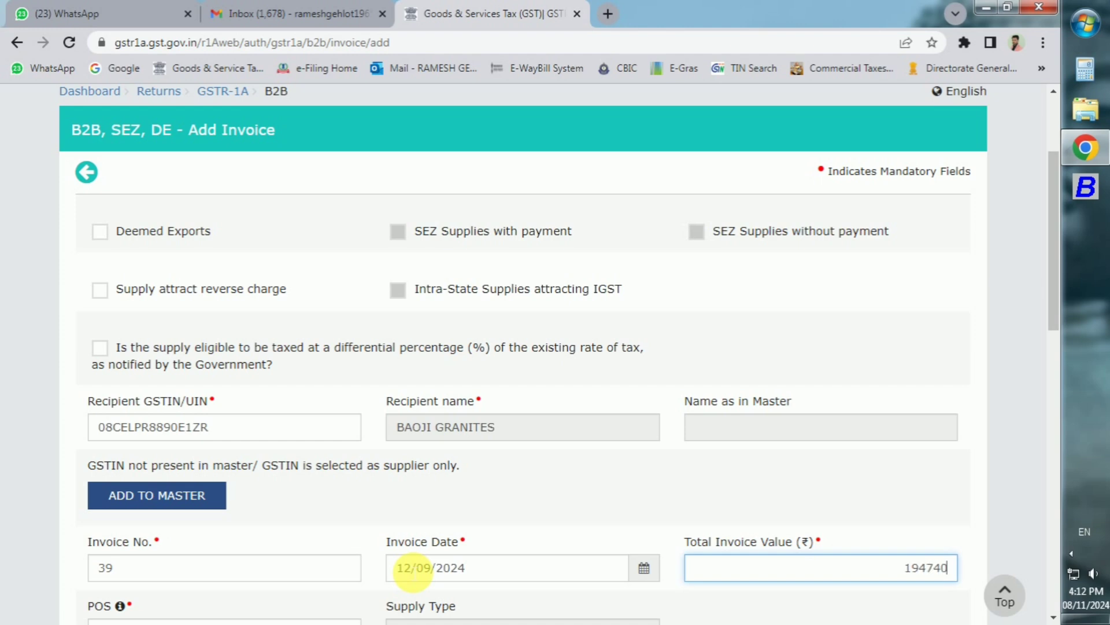
Step: Enter taxable value 165034 at 18% and round the central tax to 14,853
{"action": "scroll", "coordinate": [413, 569], "scroll_direction": "down", "scroll_amount": 6}
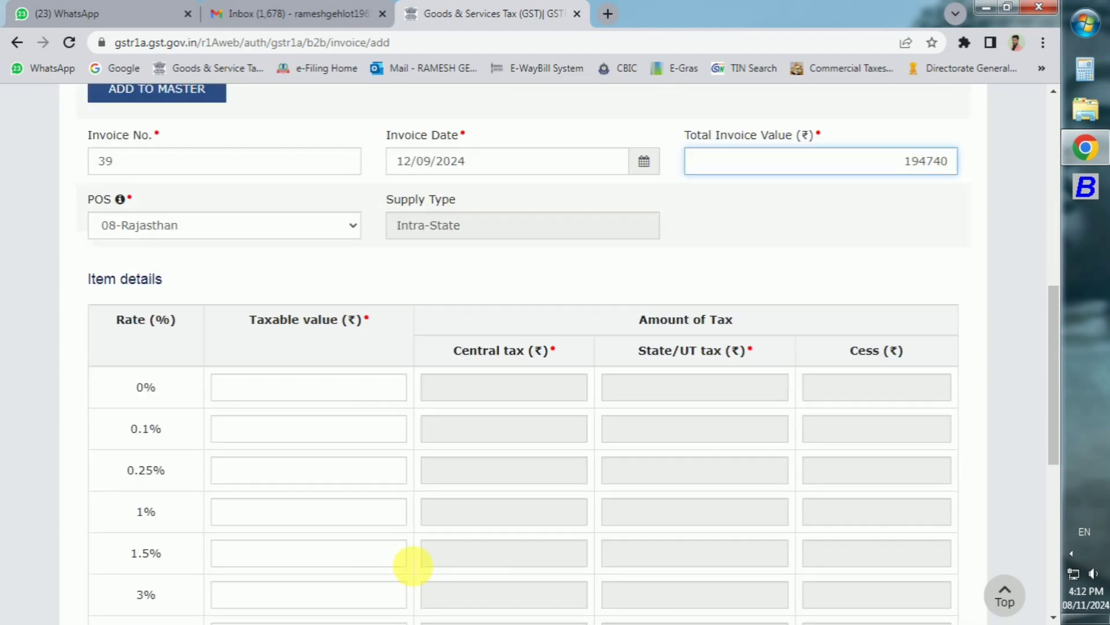
{"action": "scroll", "coordinate": [365, 565], "scroll_direction": "down", "scroll_amount": 2}
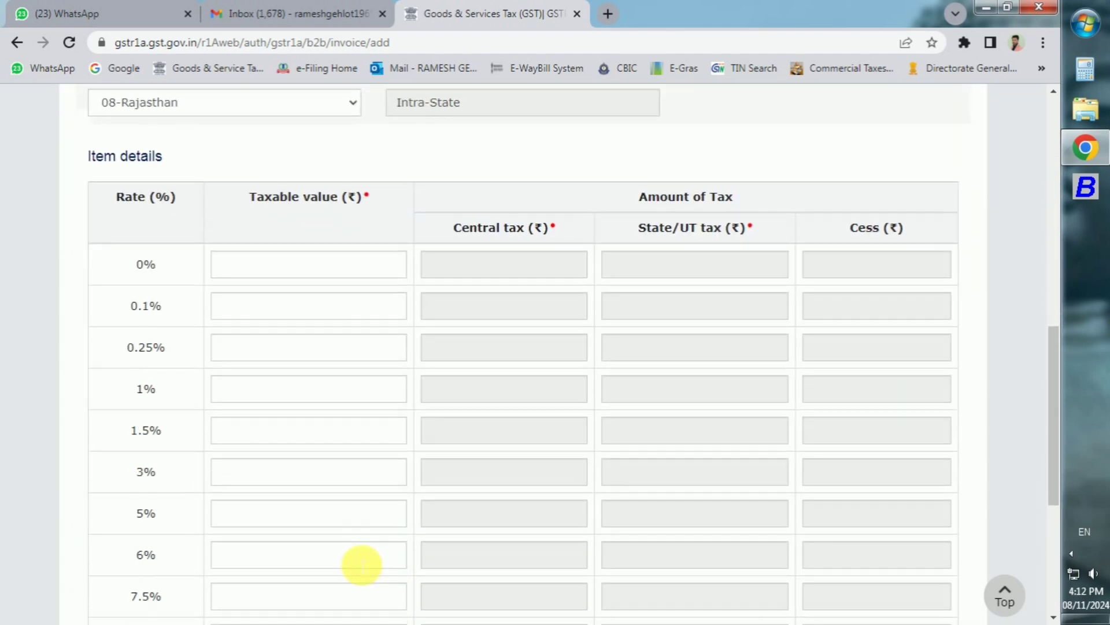
{"action": "scroll", "coordinate": [362, 565], "scroll_direction": "up", "scroll_amount": 3}
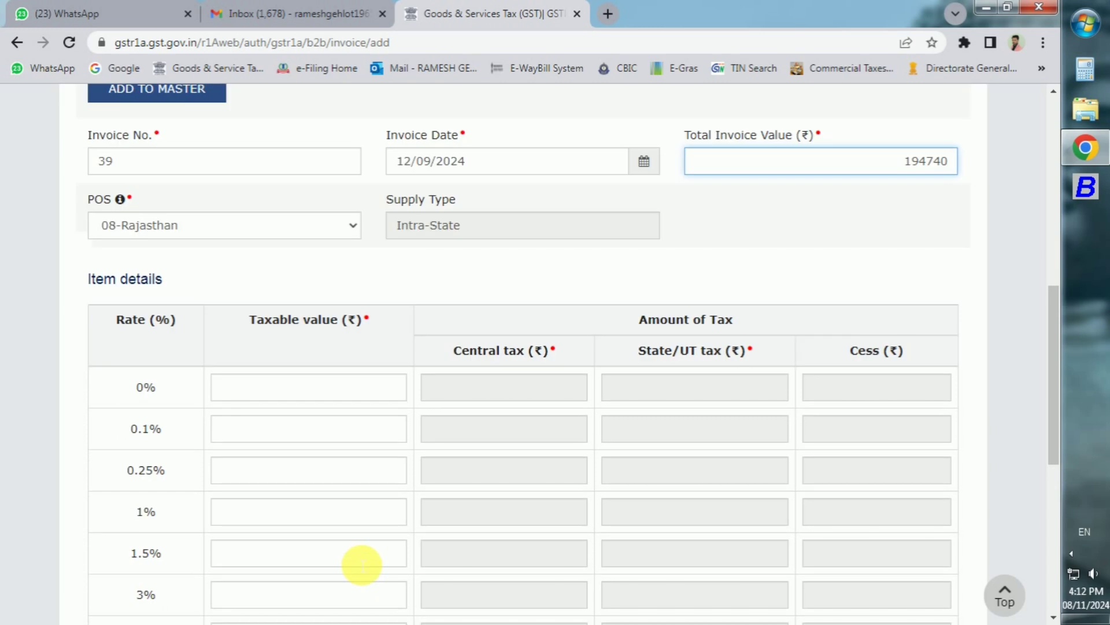
{"action": "scroll", "coordinate": [362, 565], "scroll_direction": "down", "scroll_amount": 5}
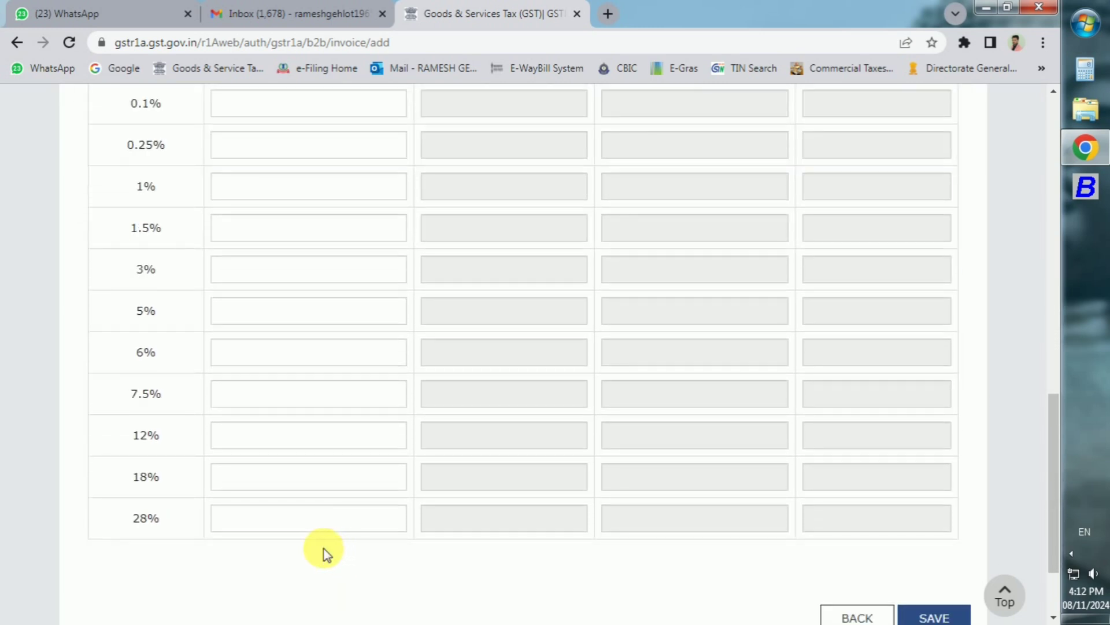
{"action": "left_click", "coordinate": [305, 483]}
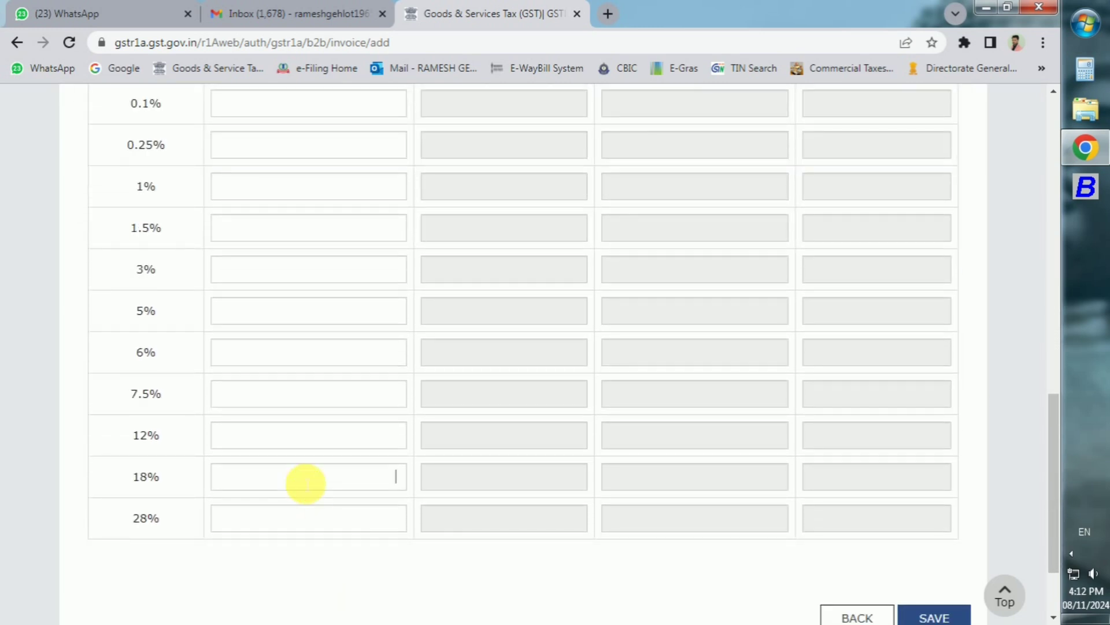
{"action": "type", "text": "165034"}
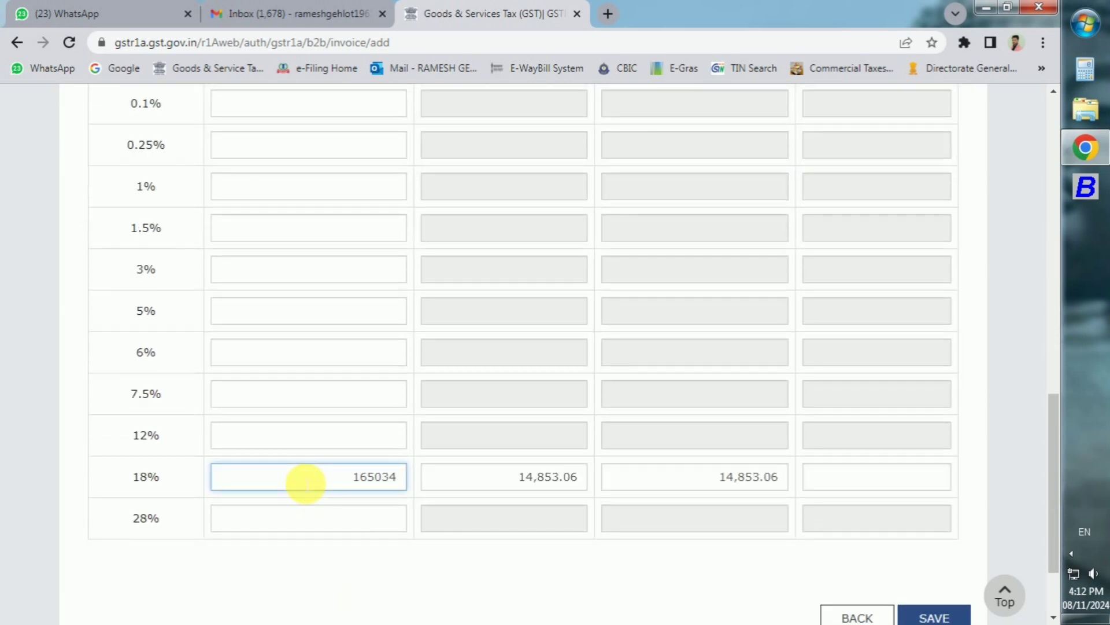
{"action": "left_click", "coordinate": [580, 477]}
{"action": "key", "text": "BackSpace"}
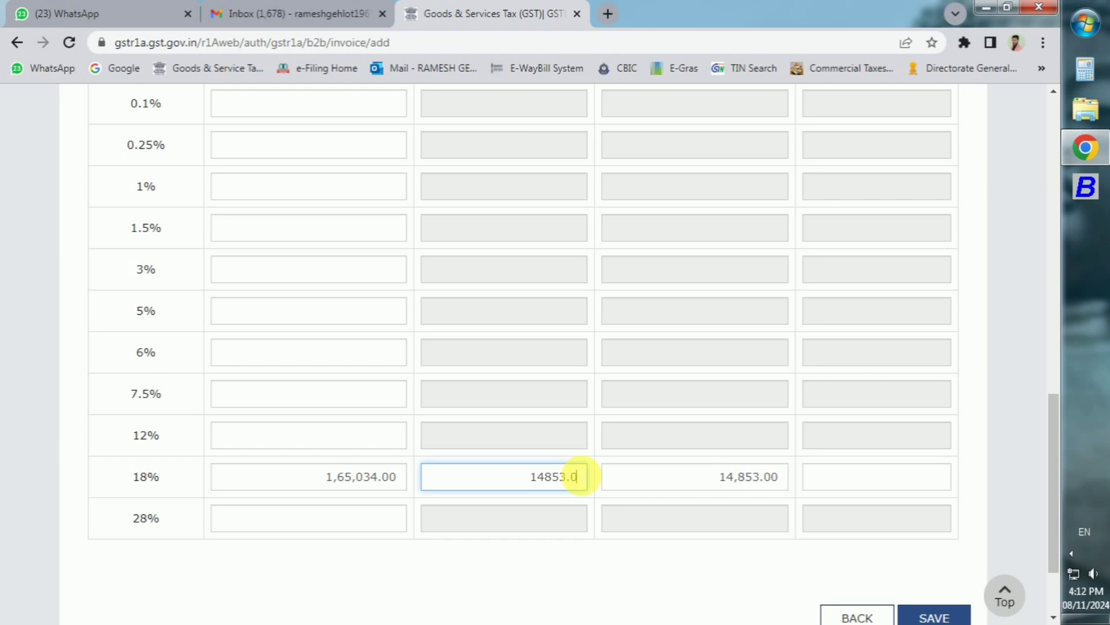
{"action": "type", "text": "0"}
{"action": "left_click", "coordinate": [647, 572]}
Step: Save the new invoice and return to the B2B invoice summary
{"action": "left_click", "coordinate": [924, 617]}
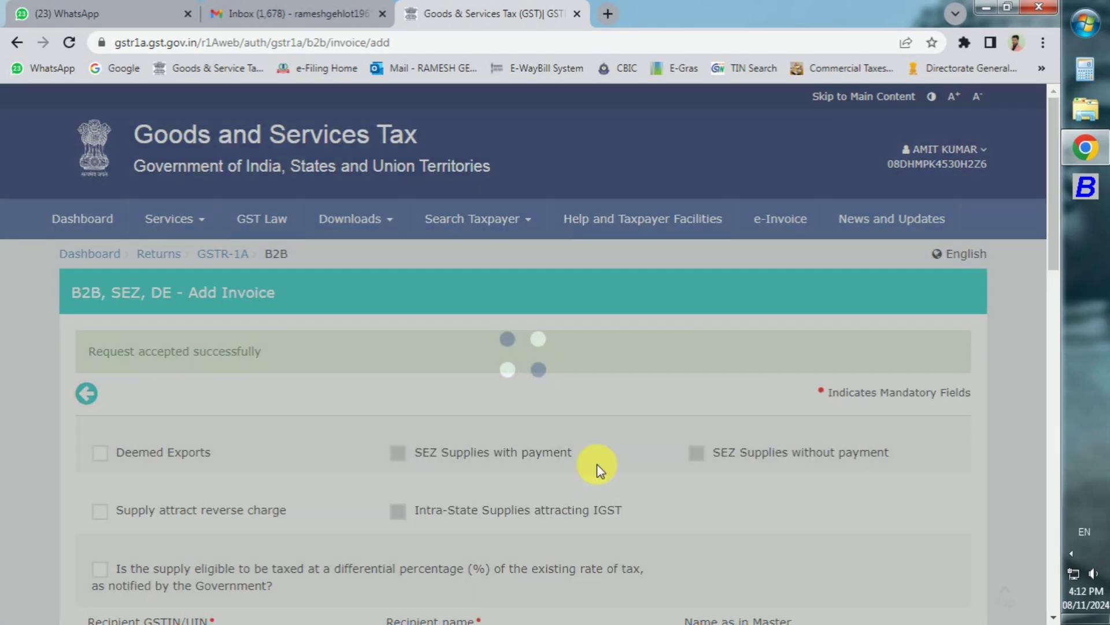
{"action": "scroll", "coordinate": [595, 463], "scroll_direction": "down", "scroll_amount": 8}
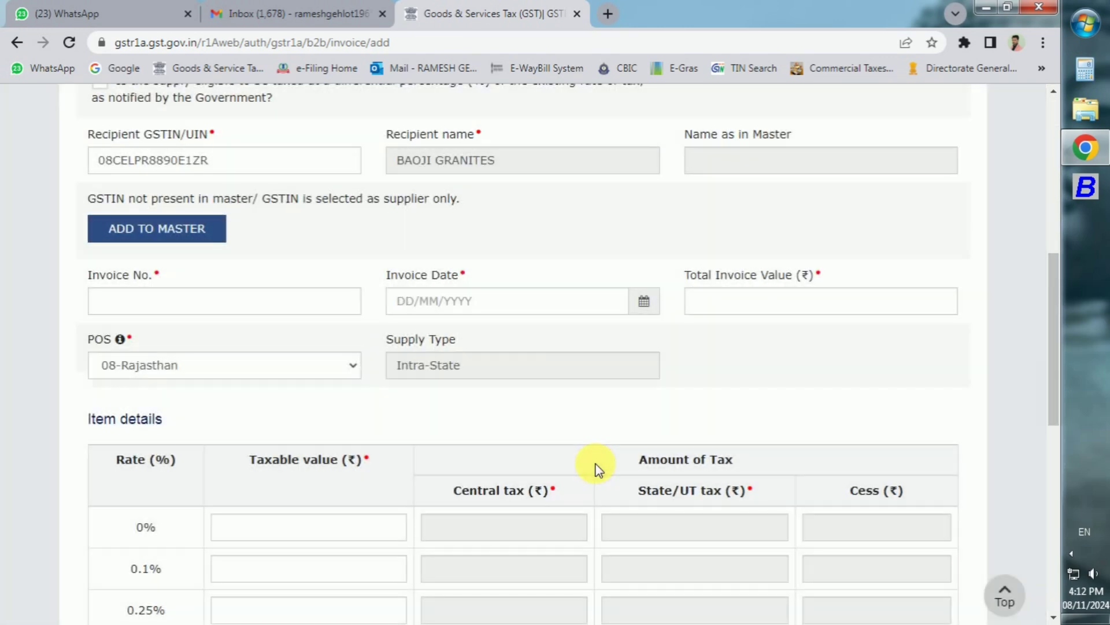
{"action": "scroll", "coordinate": [602, 470], "scroll_direction": "down", "scroll_amount": 10}
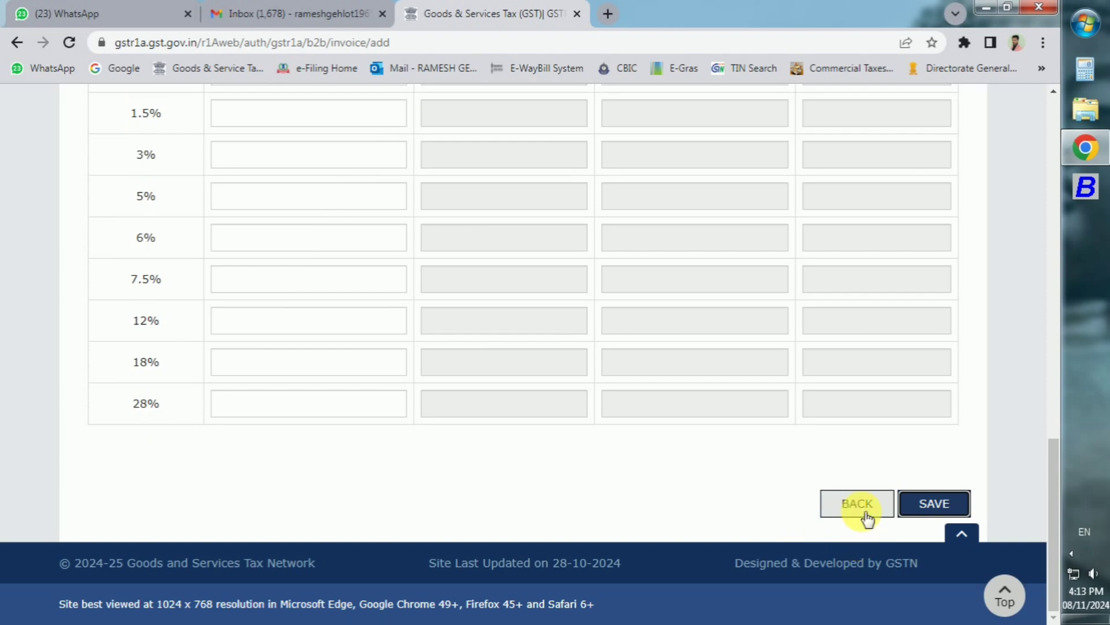
{"action": "left_click", "coordinate": [868, 516]}
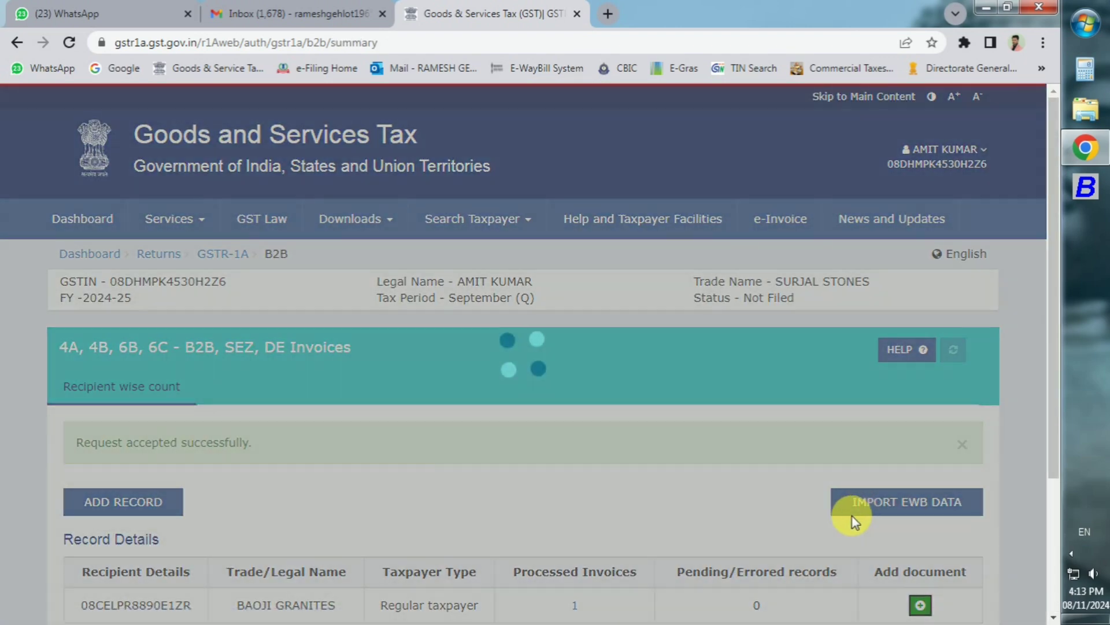
Step: Go back to the GSTR-1A page and expand AMEND RECORD DETAILS
{"action": "scroll", "coordinate": [716, 519], "scroll_direction": "down", "scroll_amount": 1}
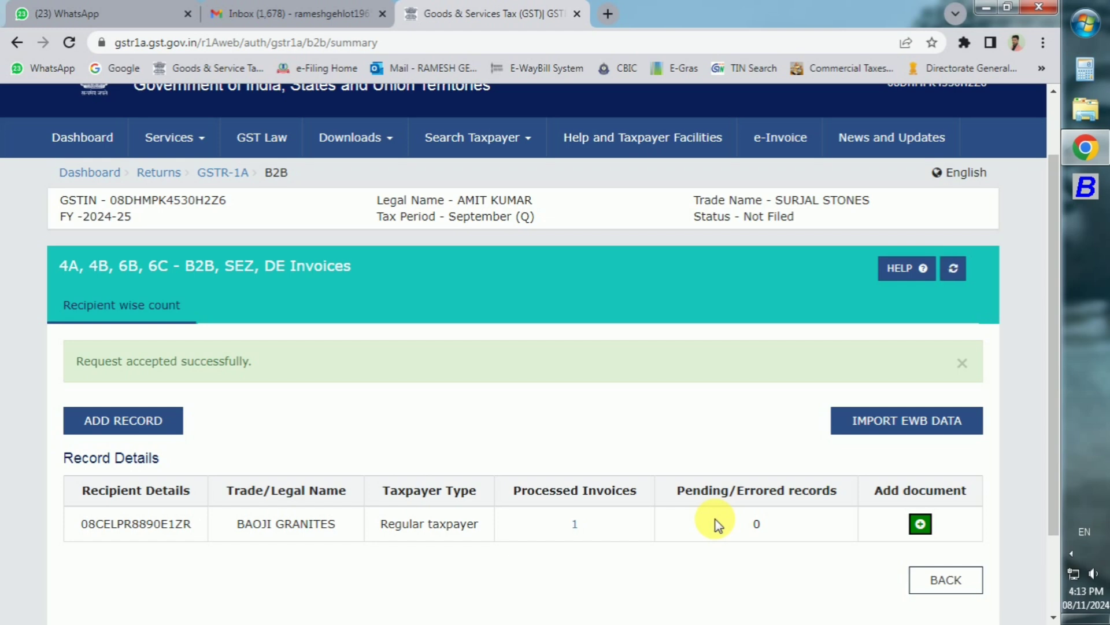
{"action": "scroll", "coordinate": [717, 523], "scroll_direction": "up", "scroll_amount": 1}
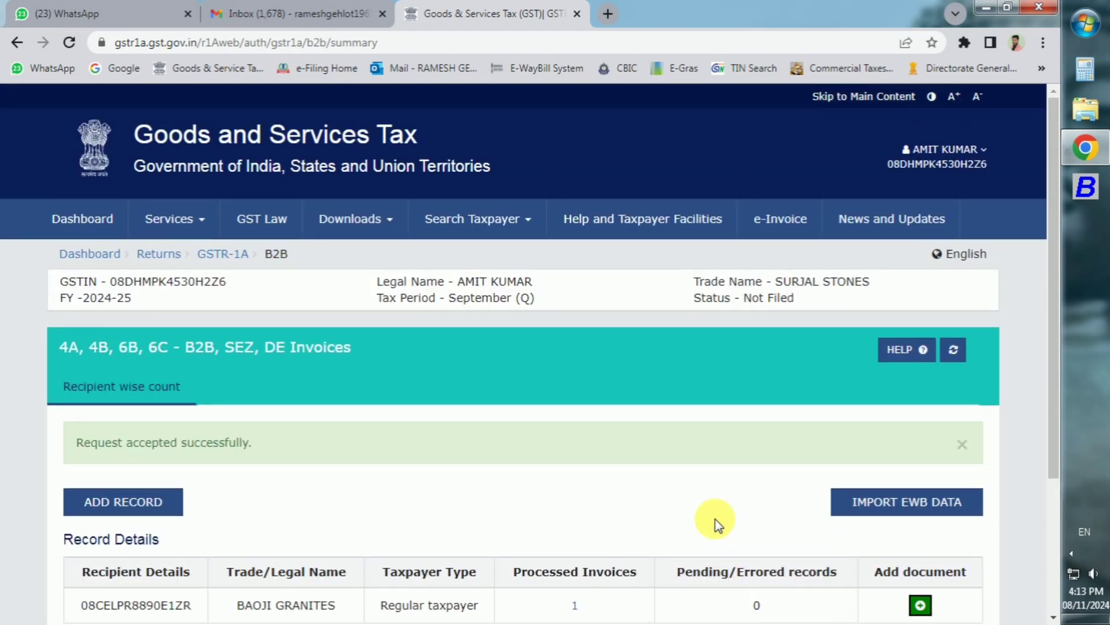
{"action": "scroll", "coordinate": [716, 520], "scroll_direction": "down", "scroll_amount": 2}
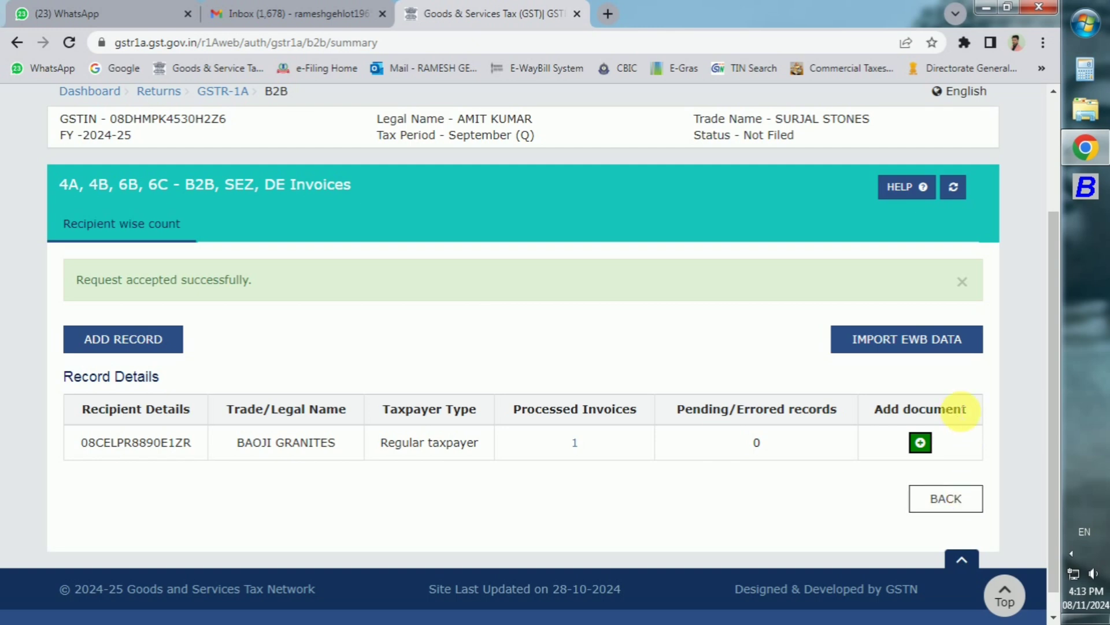
{"action": "left_click", "coordinate": [951, 501]}
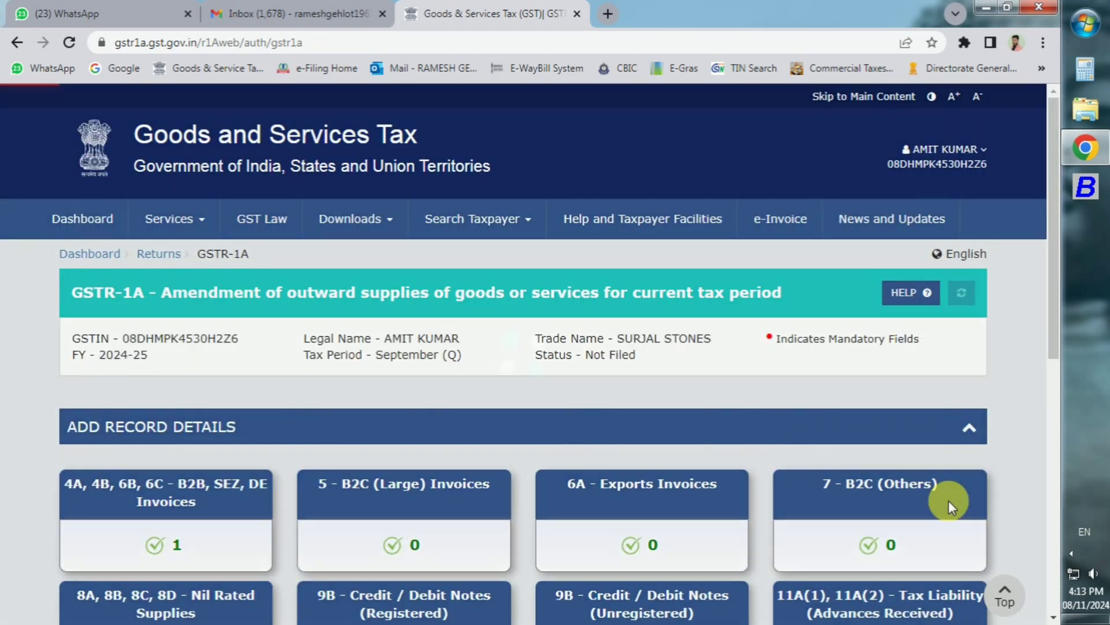
{"action": "scroll", "coordinate": [933, 501], "scroll_direction": "down", "scroll_amount": 7}
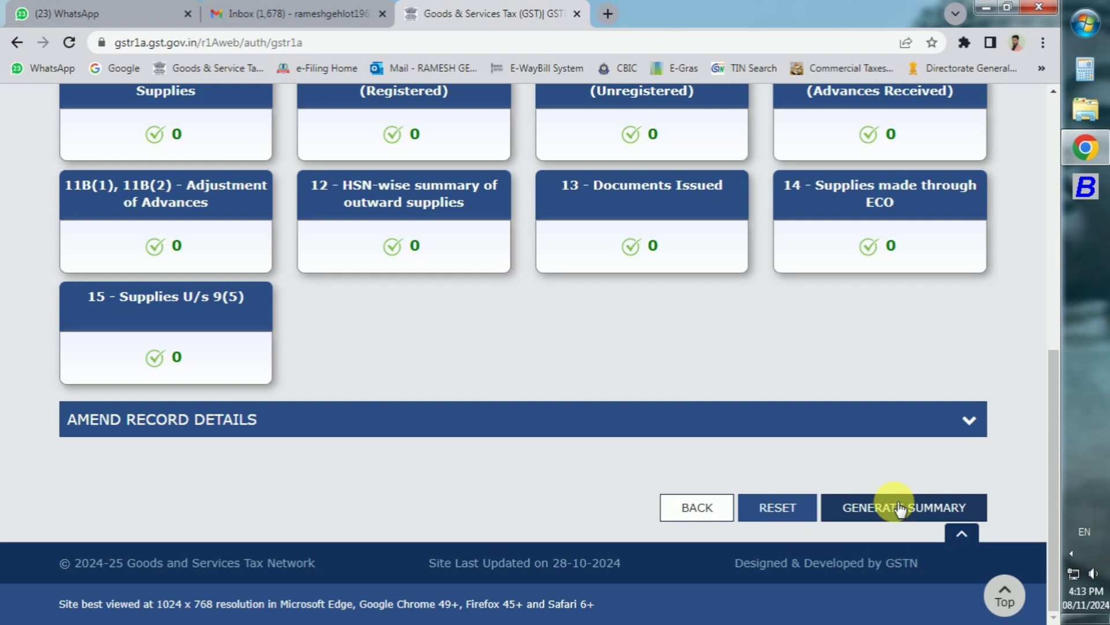
{"action": "left_click", "coordinate": [963, 425]}
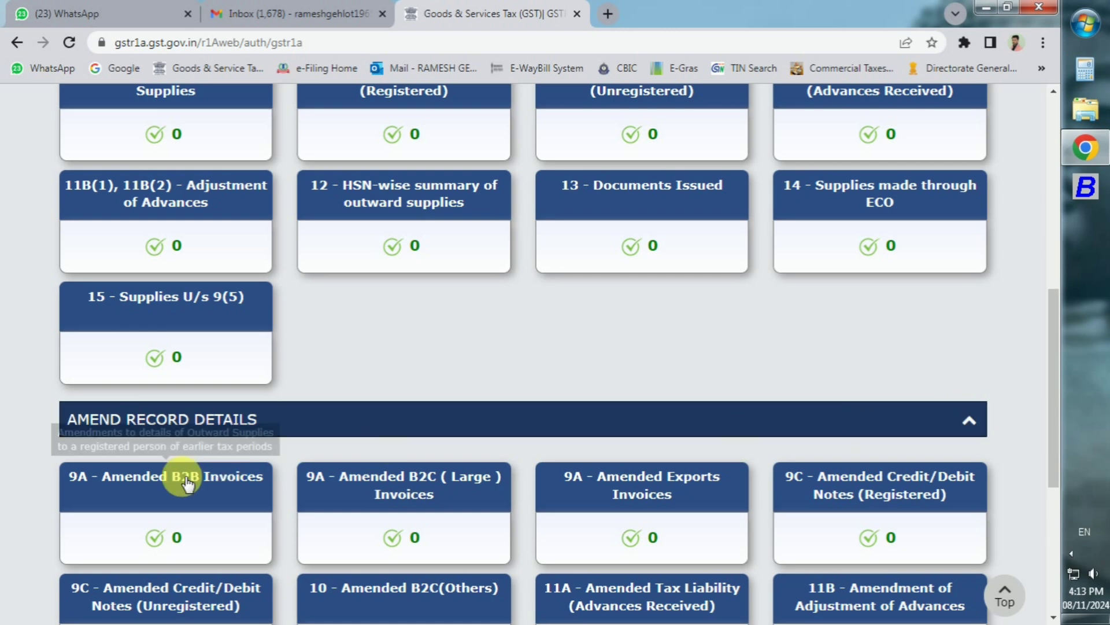
Step: In 9A Amended B2B Invoices, fetch invoice 40 from the September original return period
{"action": "left_click", "coordinate": [172, 494]}
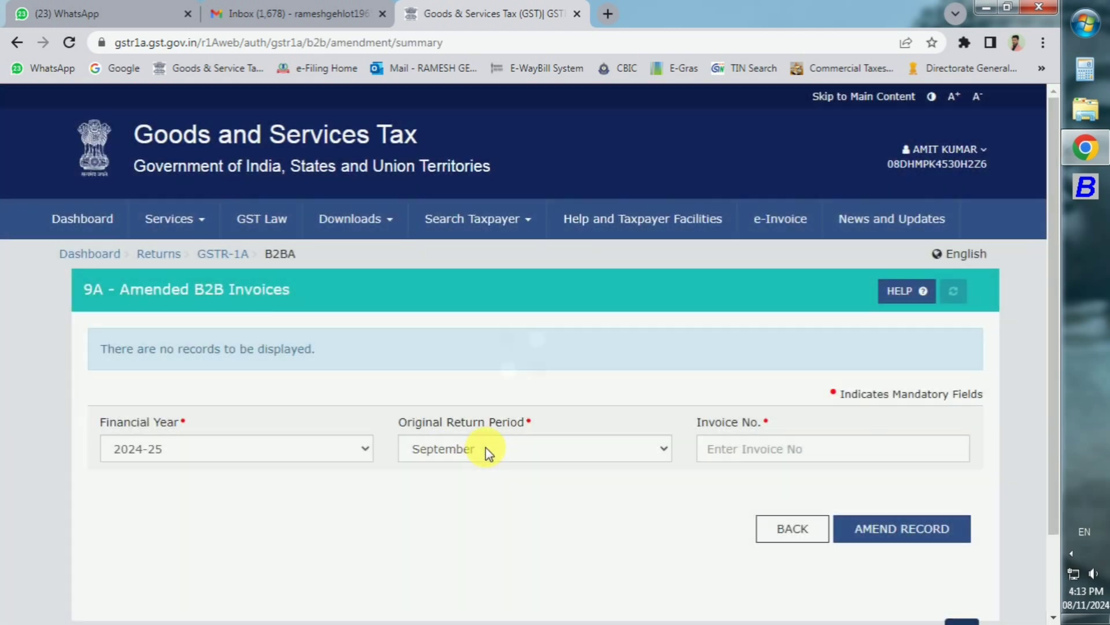
{"action": "left_click", "coordinate": [487, 452]}
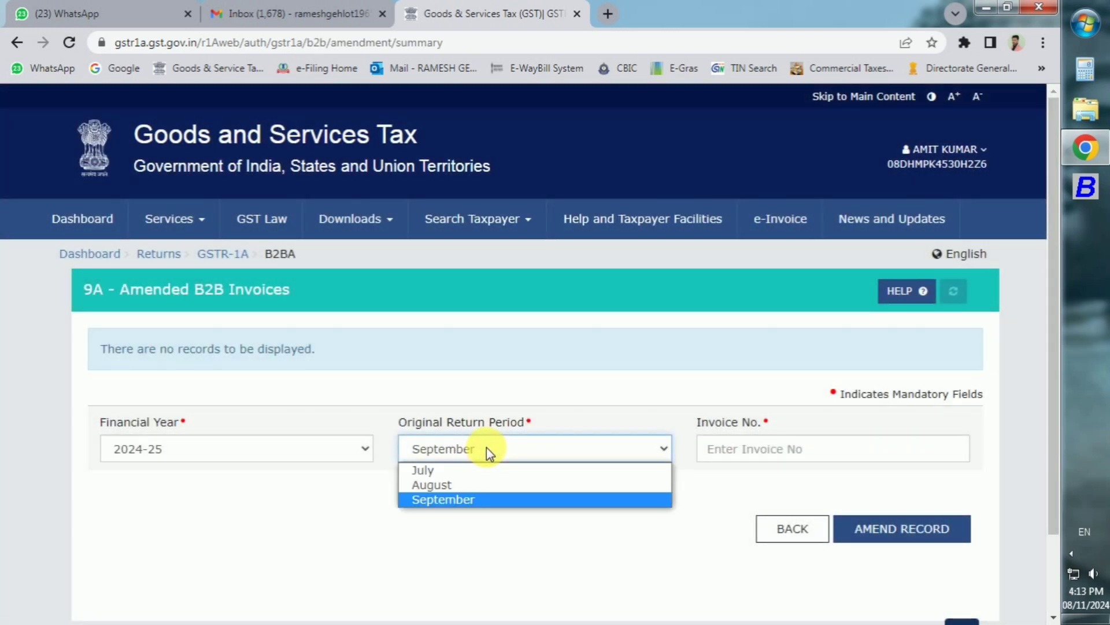
{"action": "left_click", "coordinate": [480, 500]}
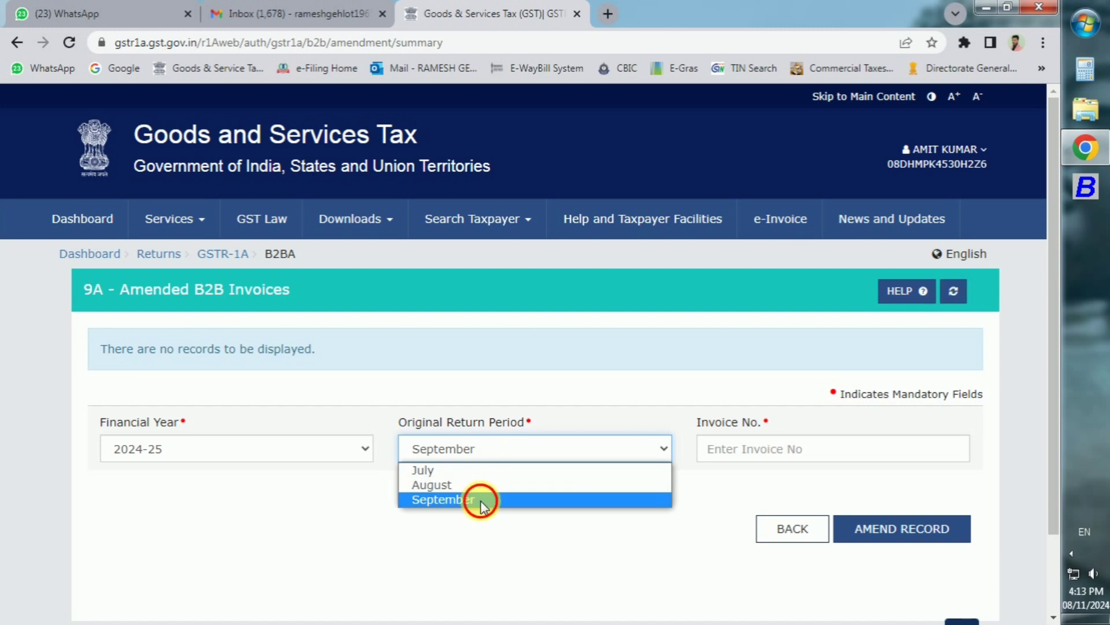
{"action": "left_click", "coordinate": [716, 460]}
{"action": "type", "text": "40"}
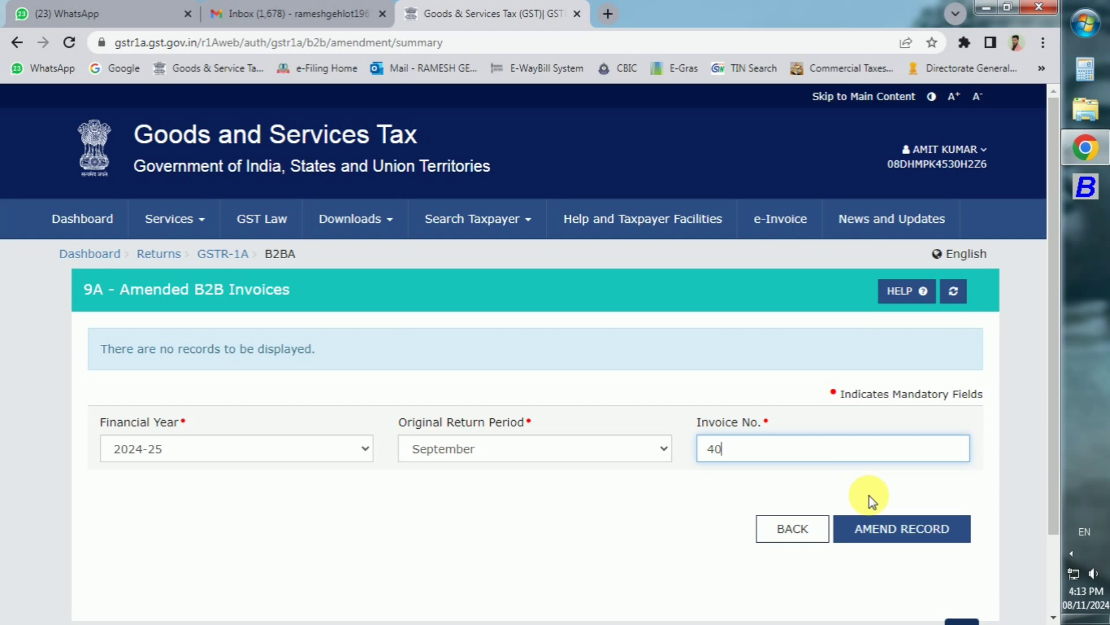
{"action": "left_click", "coordinate": [885, 525]}
Step: Look over invoice 40's revised number, date and 24-Gujarat place of supply, then exit without saving
{"action": "scroll", "coordinate": [595, 467], "scroll_direction": "down", "scroll_amount": 3}
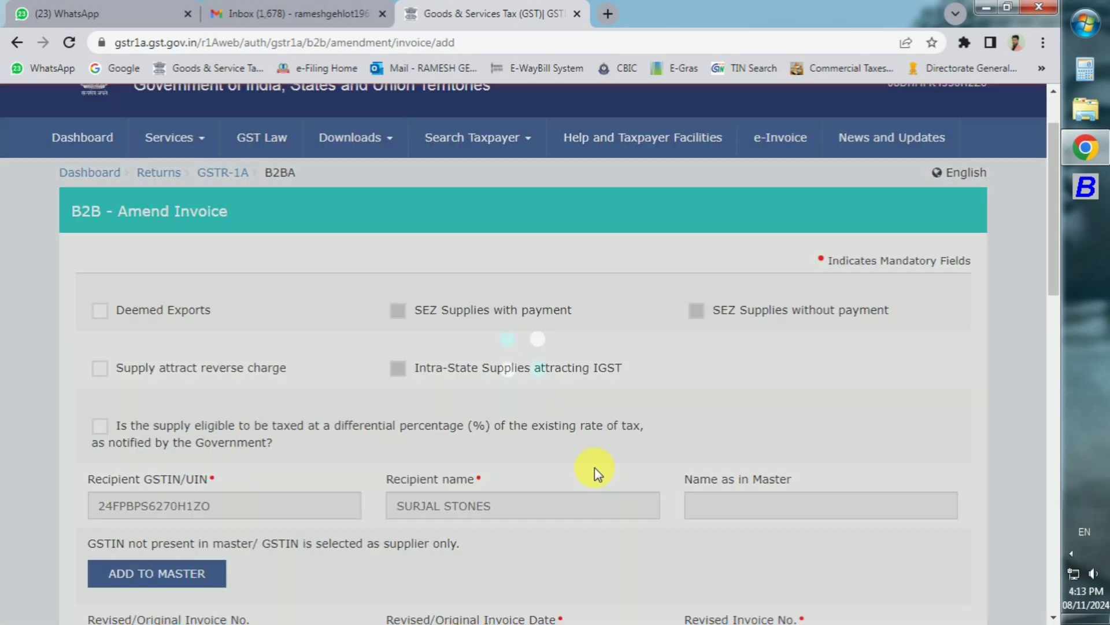
{"action": "scroll", "coordinate": [595, 467], "scroll_direction": "down", "scroll_amount": 1}
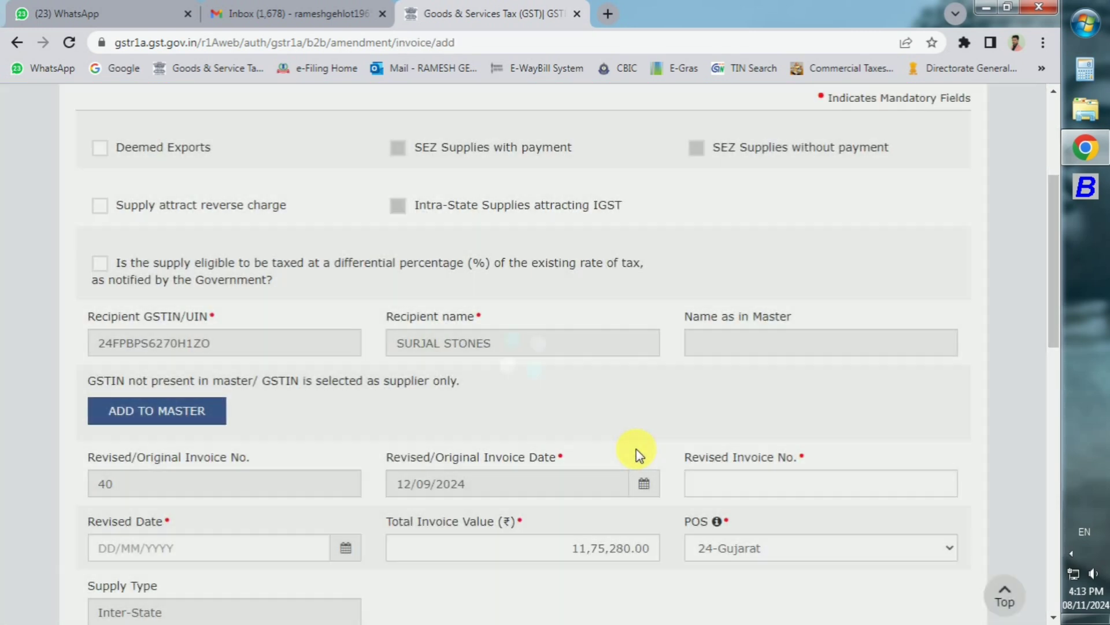
{"action": "scroll", "coordinate": [636, 449], "scroll_direction": "down", "scroll_amount": 1}
{"action": "scroll", "coordinate": [636, 449], "scroll_direction": "down", "scroll_amount": 2}
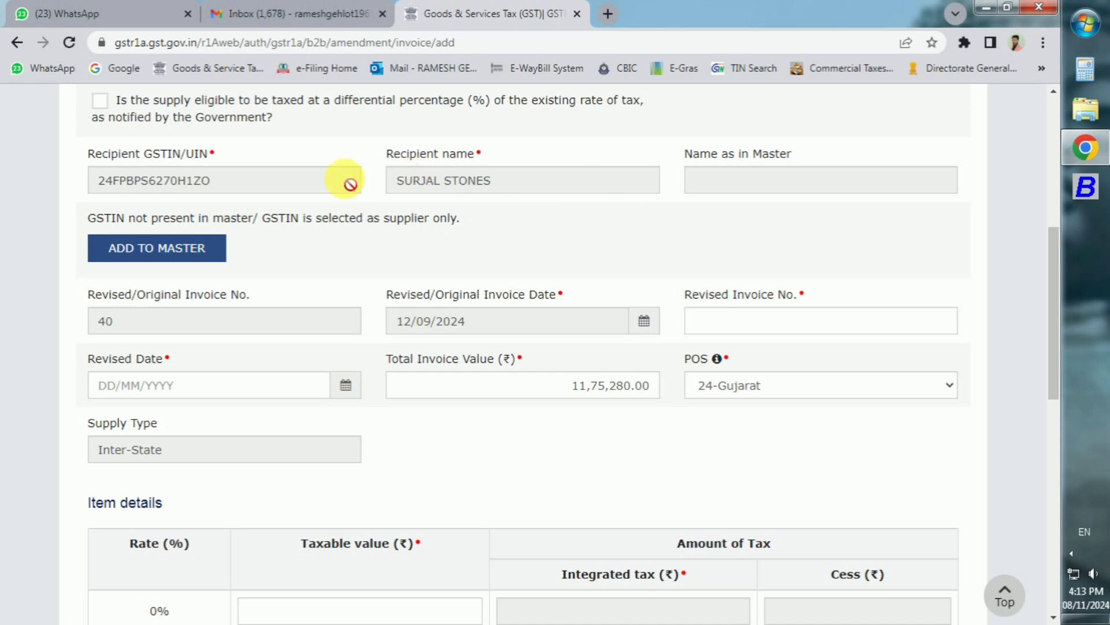
{"action": "left_click", "coordinate": [771, 332]}
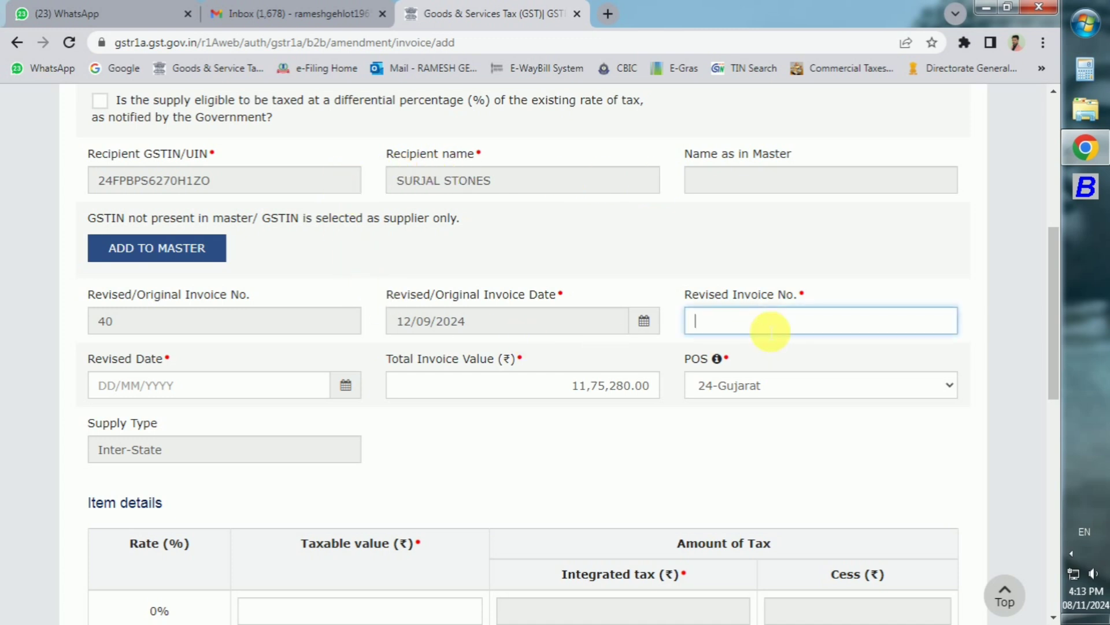
{"action": "left_click", "coordinate": [181, 386]}
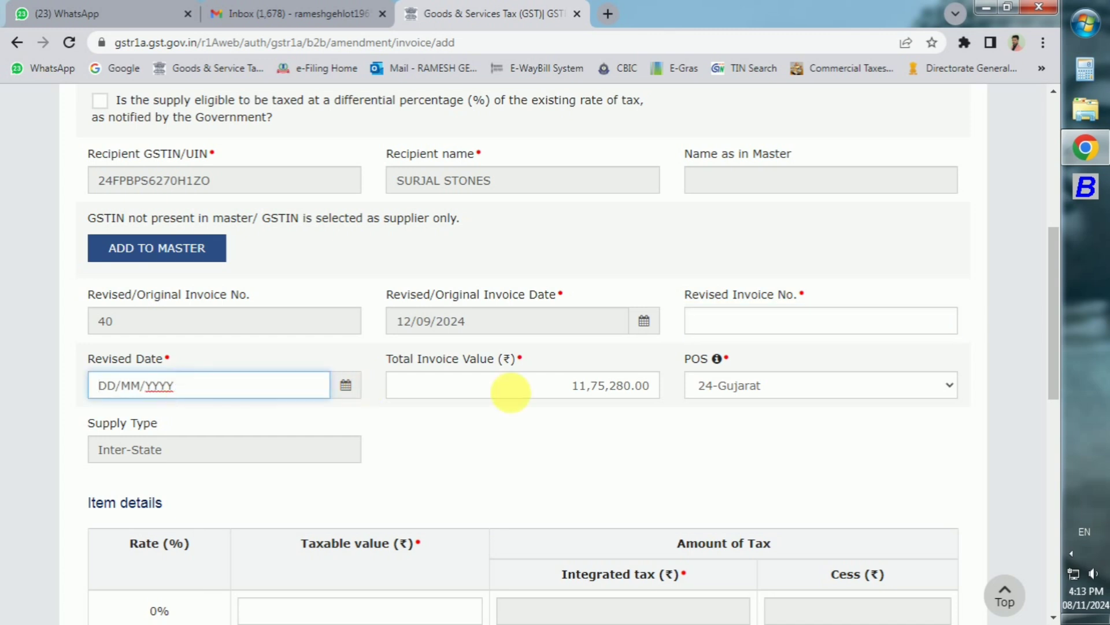
{"action": "left_click", "coordinate": [775, 392]}
{"action": "left_click", "coordinate": [777, 394]}
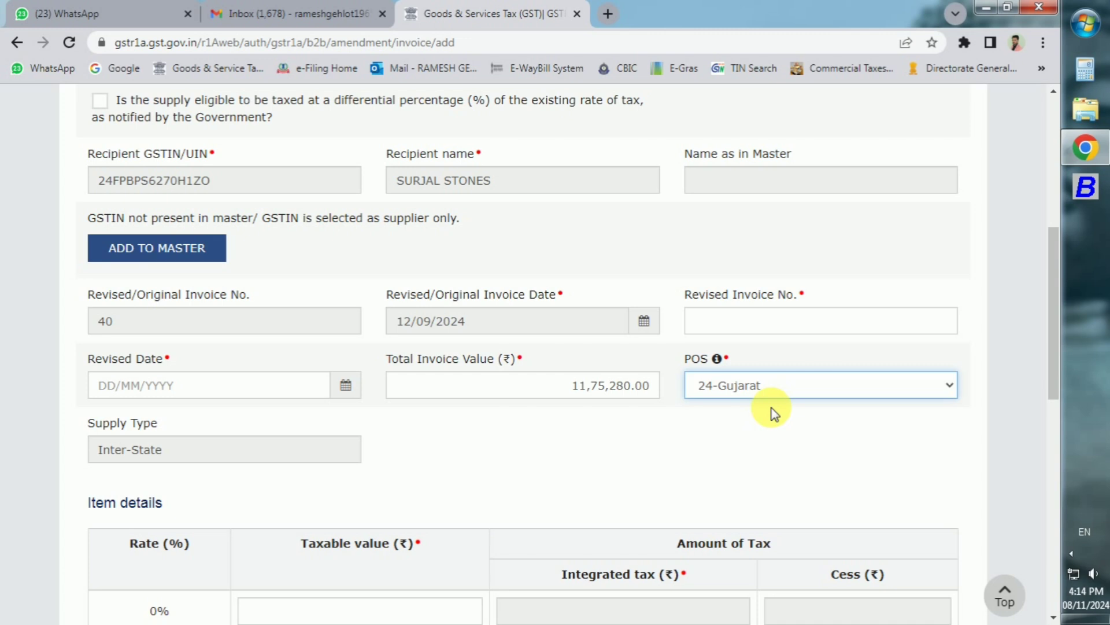
{"action": "scroll", "coordinate": [775, 414], "scroll_direction": "down", "scroll_amount": 10}
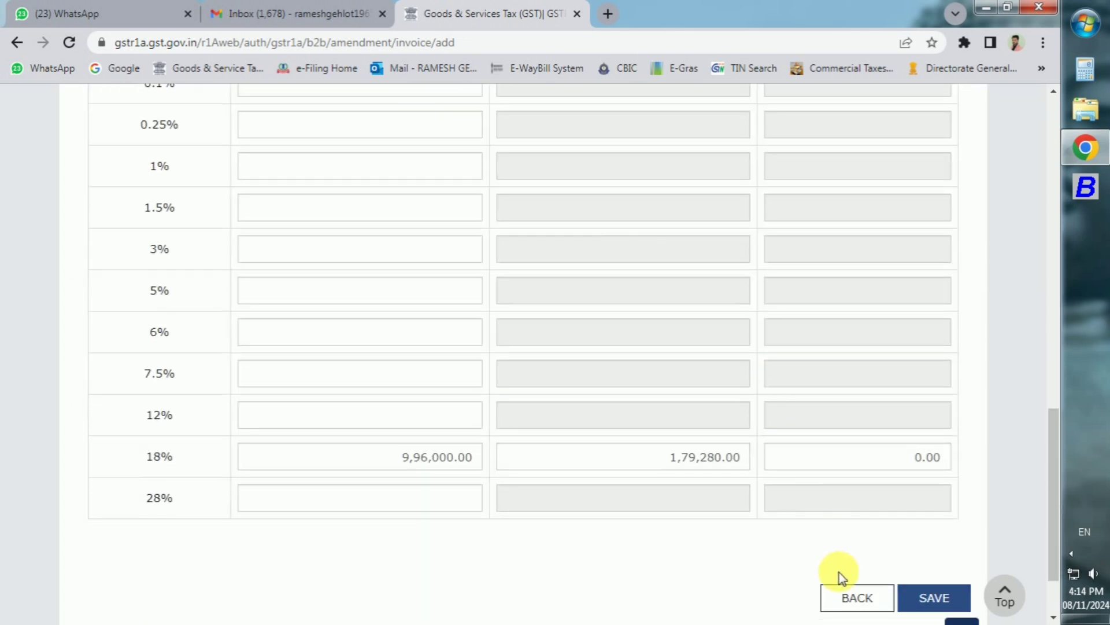
{"action": "left_click", "coordinate": [847, 604]}
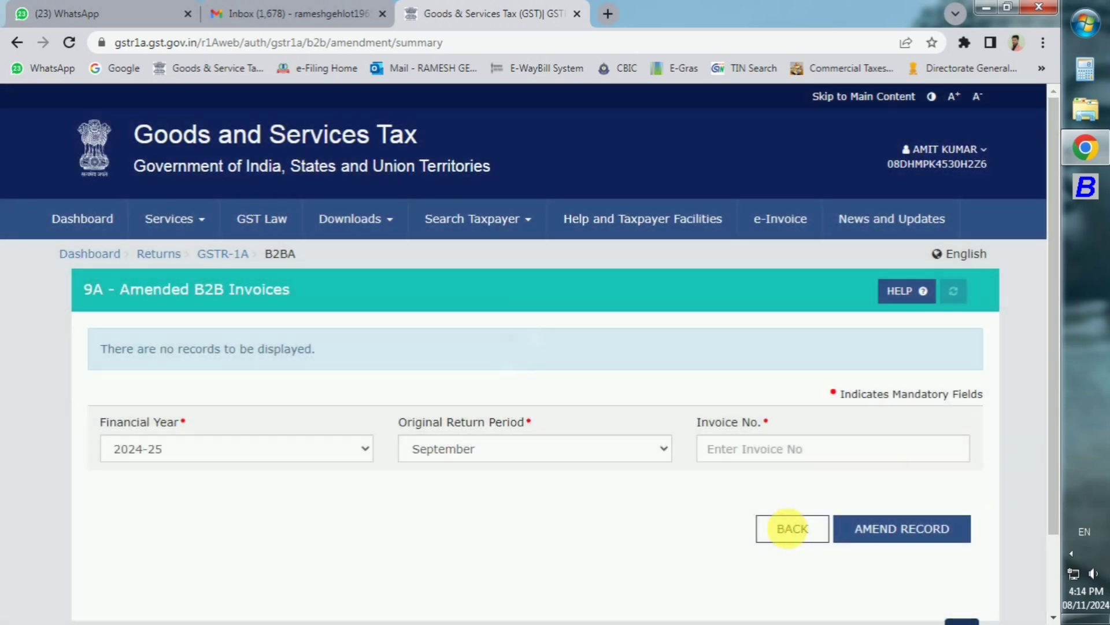
Step: Generate the GSTR-1A summary, refresh until it shows Ready To File, and open the filing summary
{"action": "left_click", "coordinate": [791, 529]}
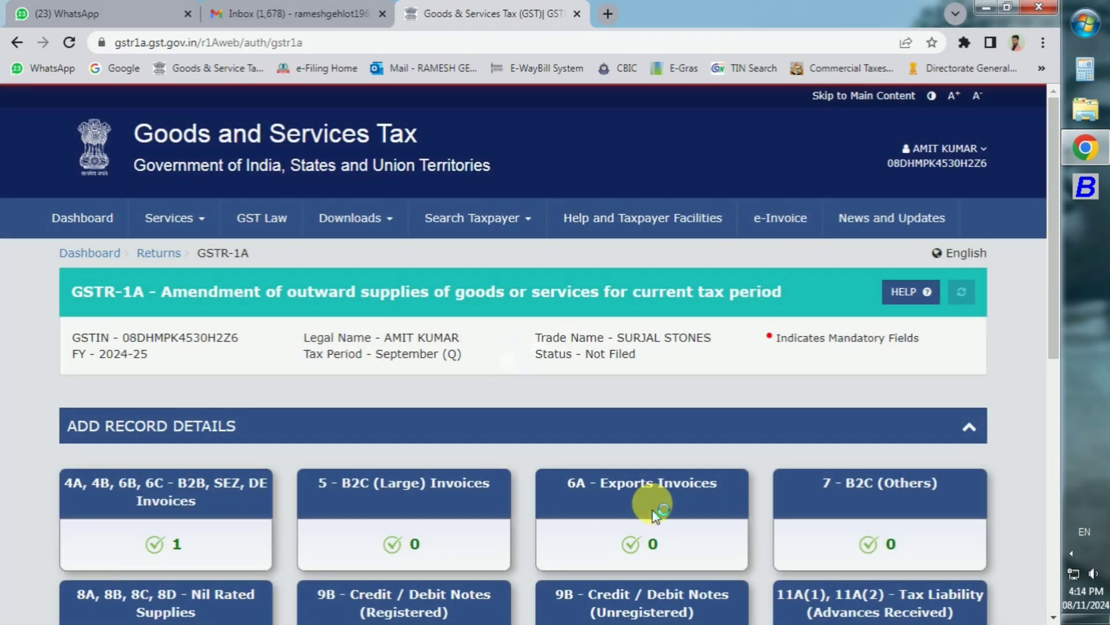
{"action": "scroll", "coordinate": [651, 509], "scroll_direction": "down", "scroll_amount": 8}
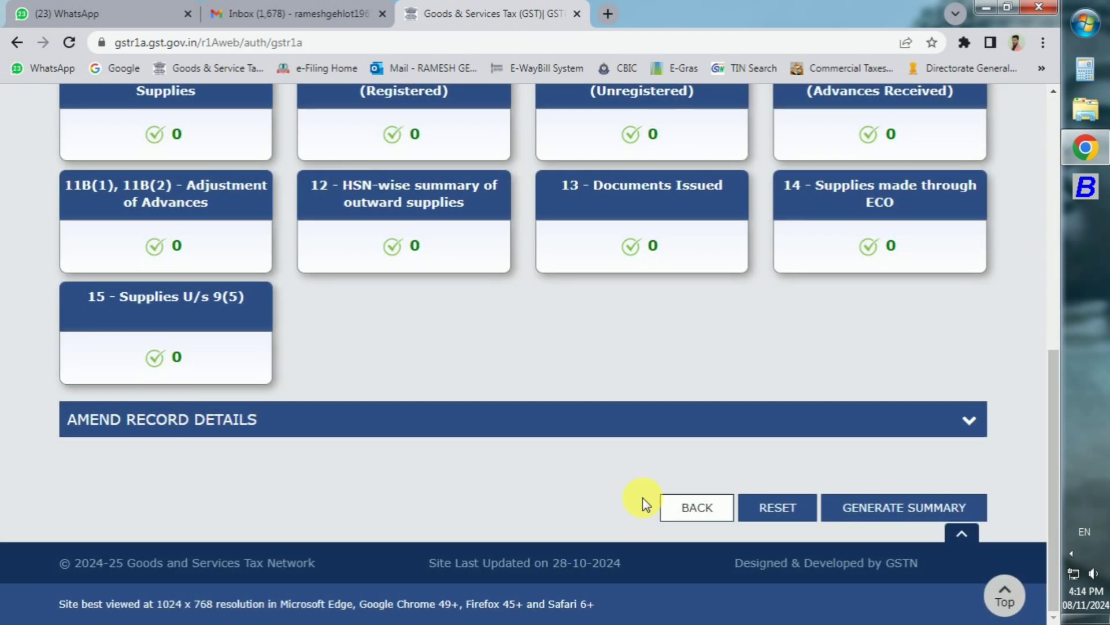
{"action": "left_click", "coordinate": [903, 506]}
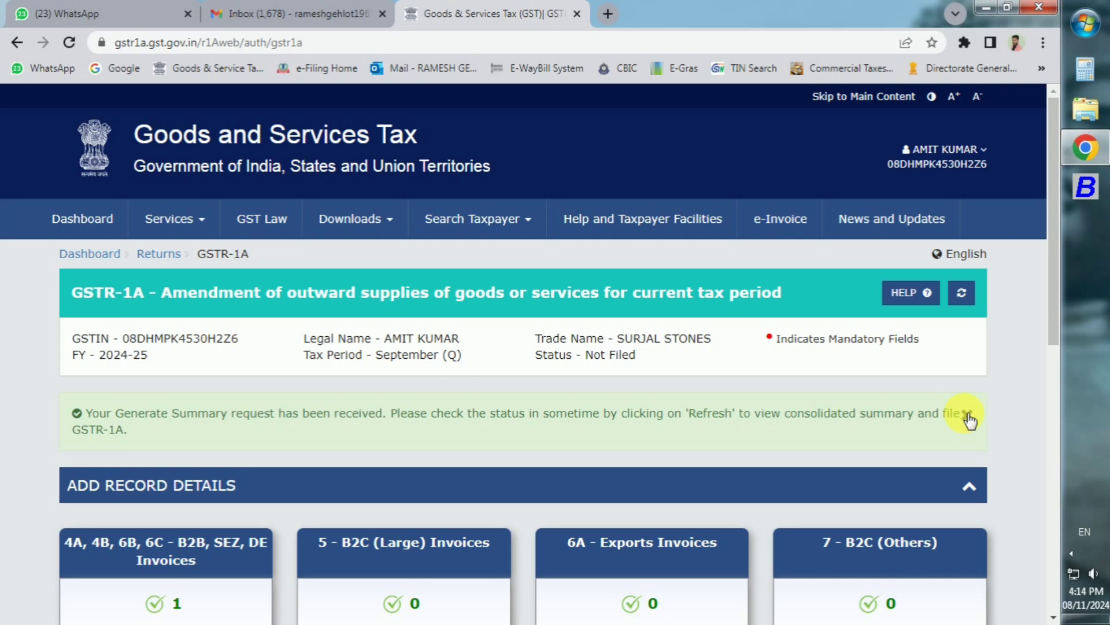
{"action": "left_click", "coordinate": [967, 415]}
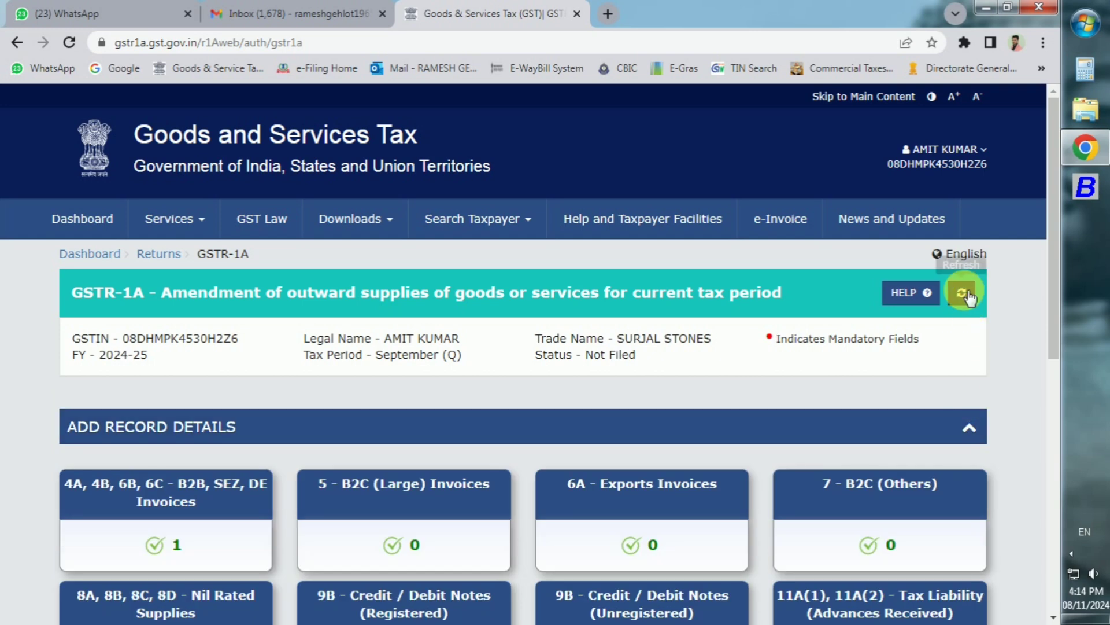
{"action": "left_click", "coordinate": [964, 294]}
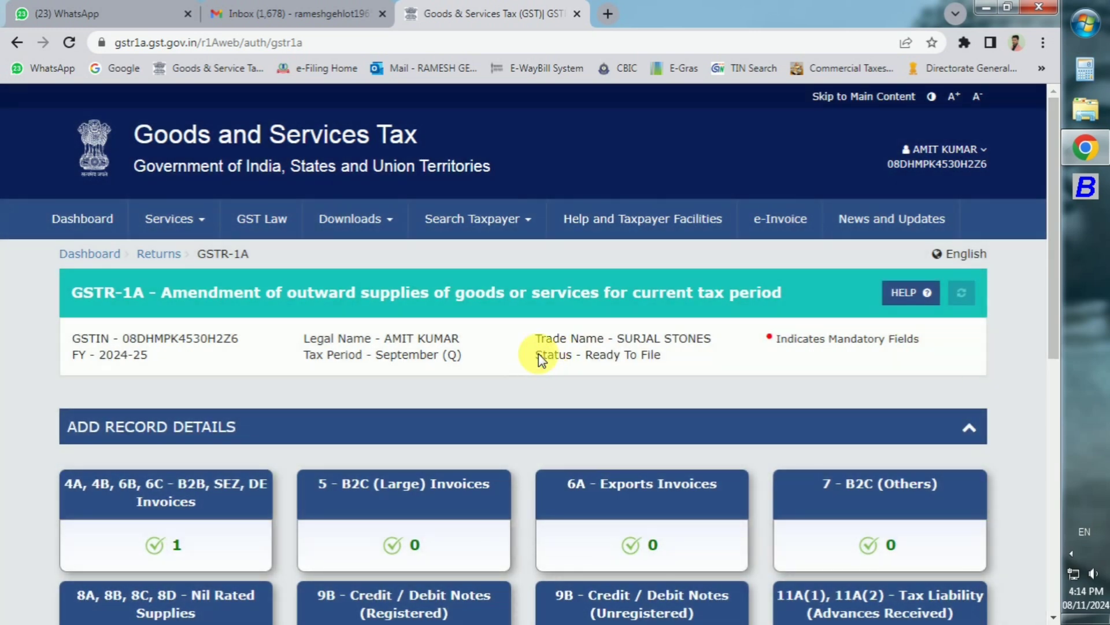
{"action": "left_click_drag", "start_coordinate": [540, 358], "coordinate": [672, 359]}
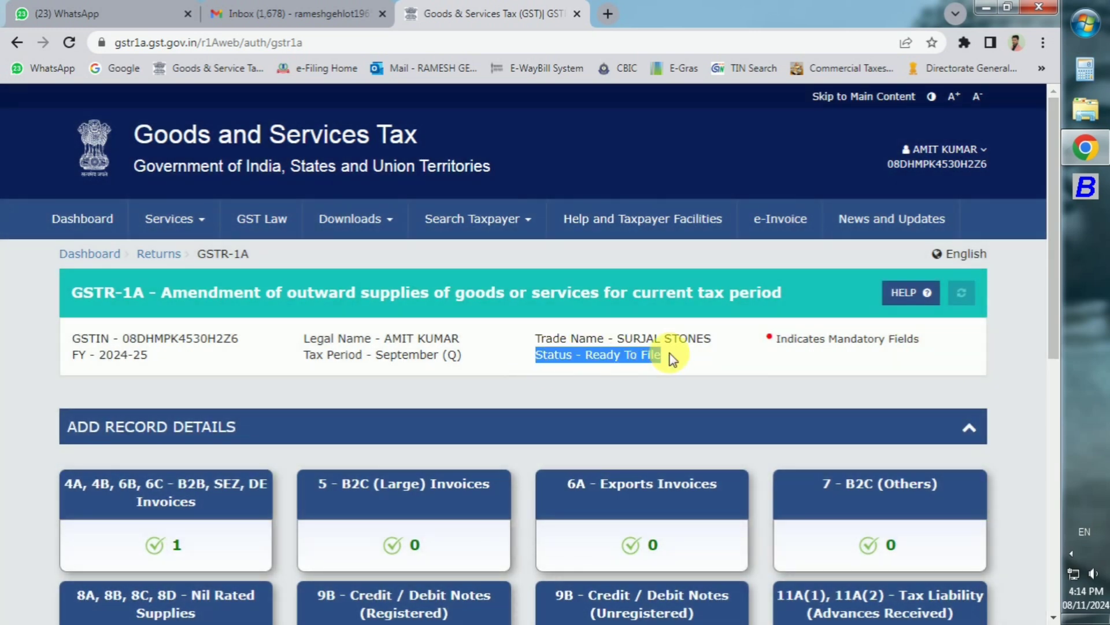
{"action": "scroll", "coordinate": [872, 473], "scroll_direction": "down", "scroll_amount": 9}
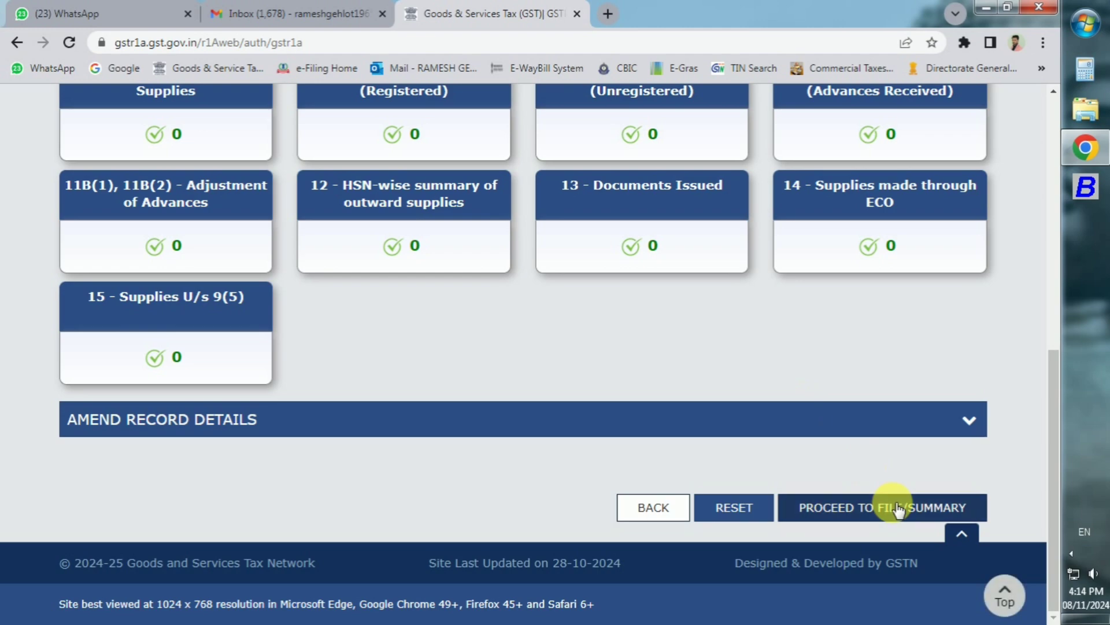
{"action": "left_click", "coordinate": [886, 507]}
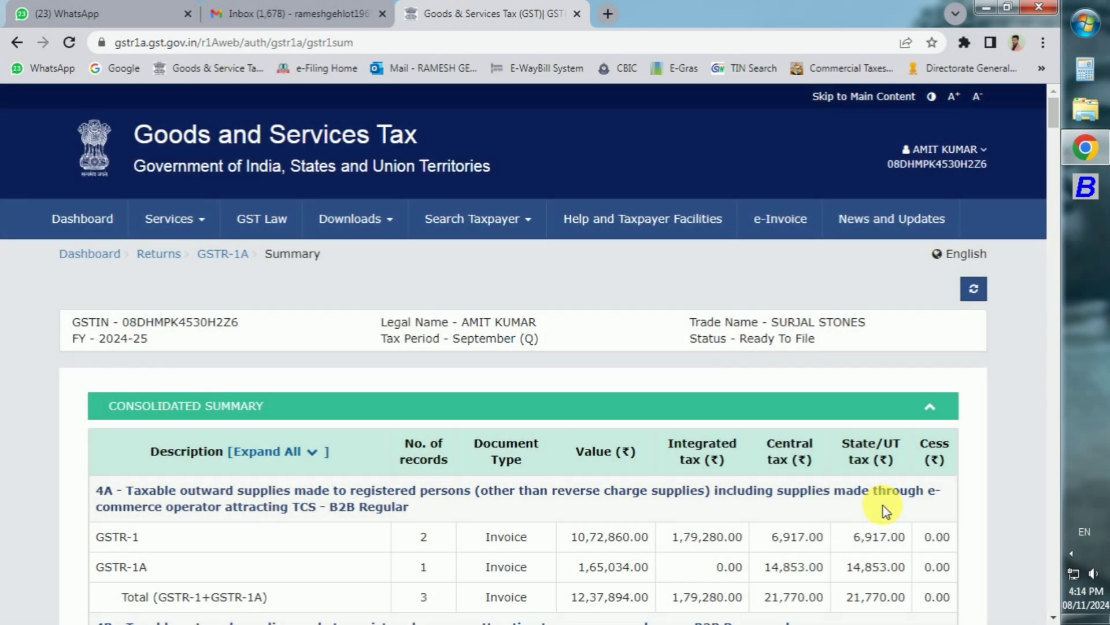
Step: Check the 4A B2B counts (2 GSTR-1, 1 GSTR-1A, 3 total) and scroll to Total Liability
{"action": "scroll", "coordinate": [884, 506], "scroll_direction": "down", "scroll_amount": 4}
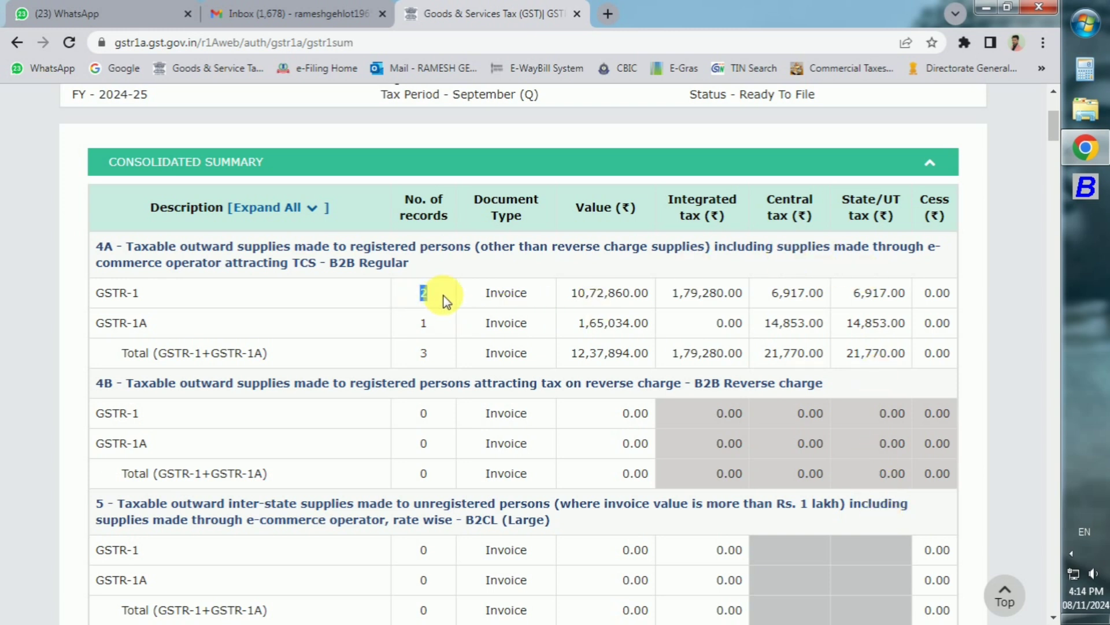
{"action": "left_click_drag", "start_coordinate": [497, 295], "coordinate": [528, 297]}
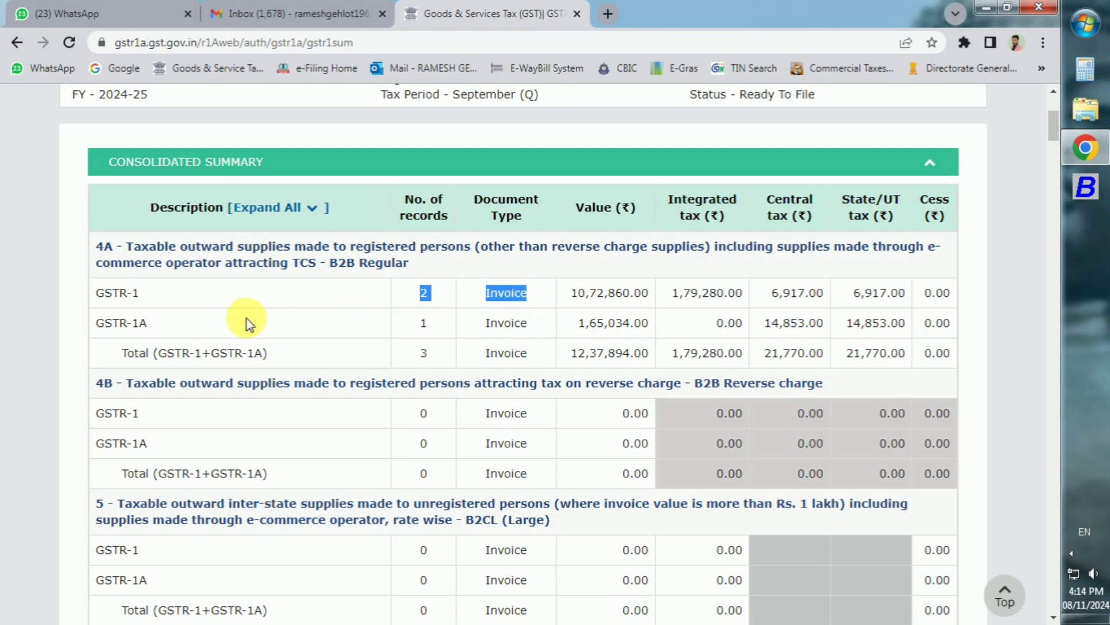
{"action": "left_click_drag", "start_coordinate": [404, 324], "coordinate": [528, 333]}
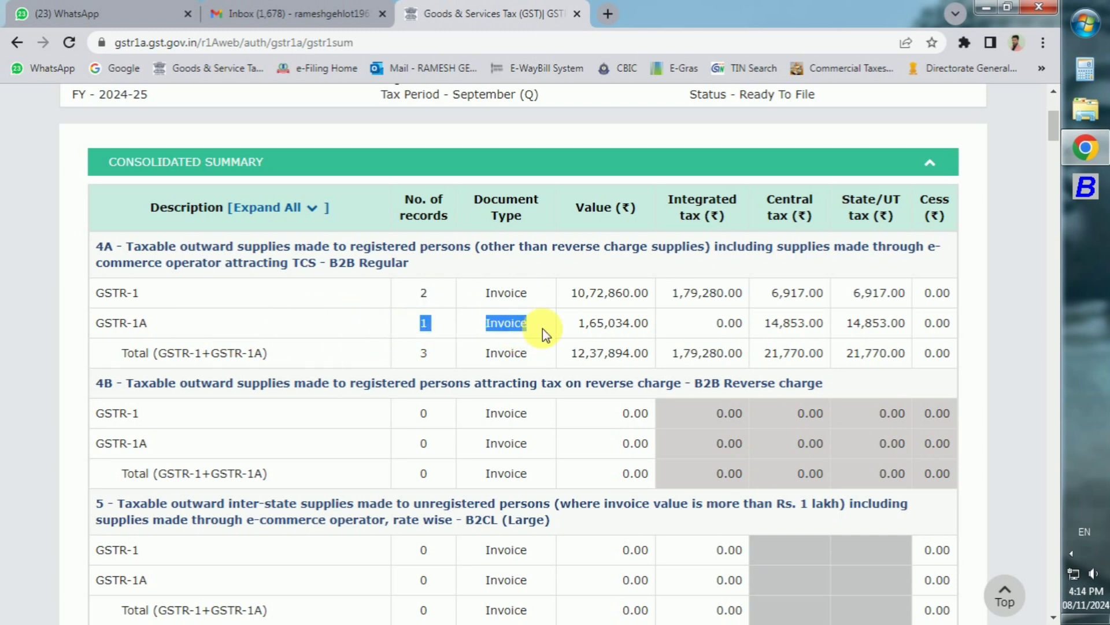
{"action": "left_click_drag", "start_coordinate": [401, 349], "coordinate": [530, 358]}
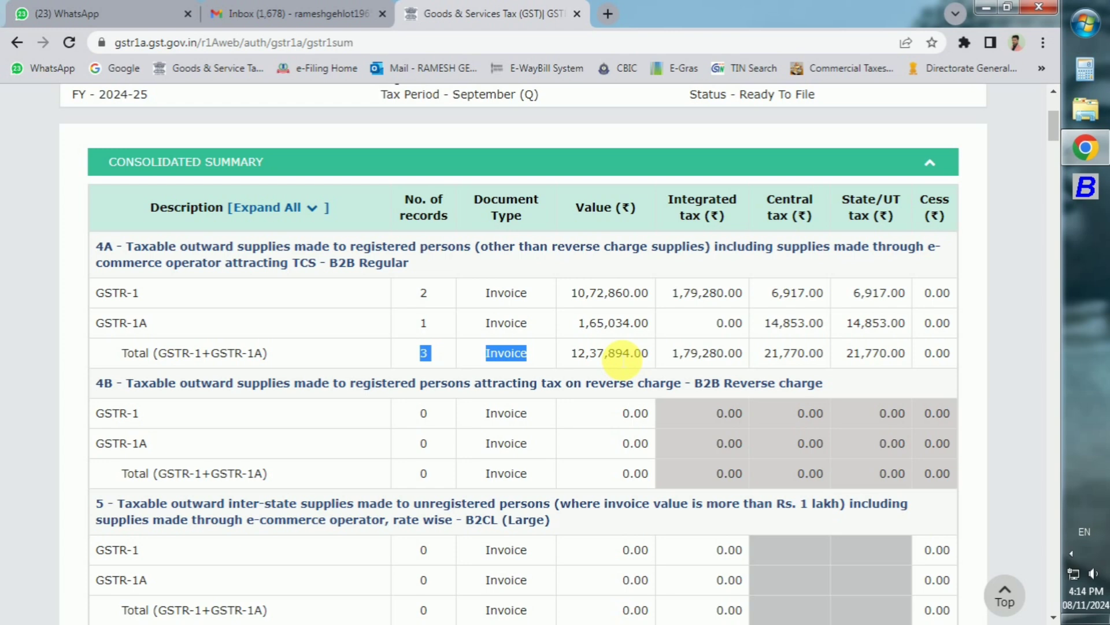
{"action": "scroll", "coordinate": [618, 357], "scroll_direction": "down", "scroll_amount": 10}
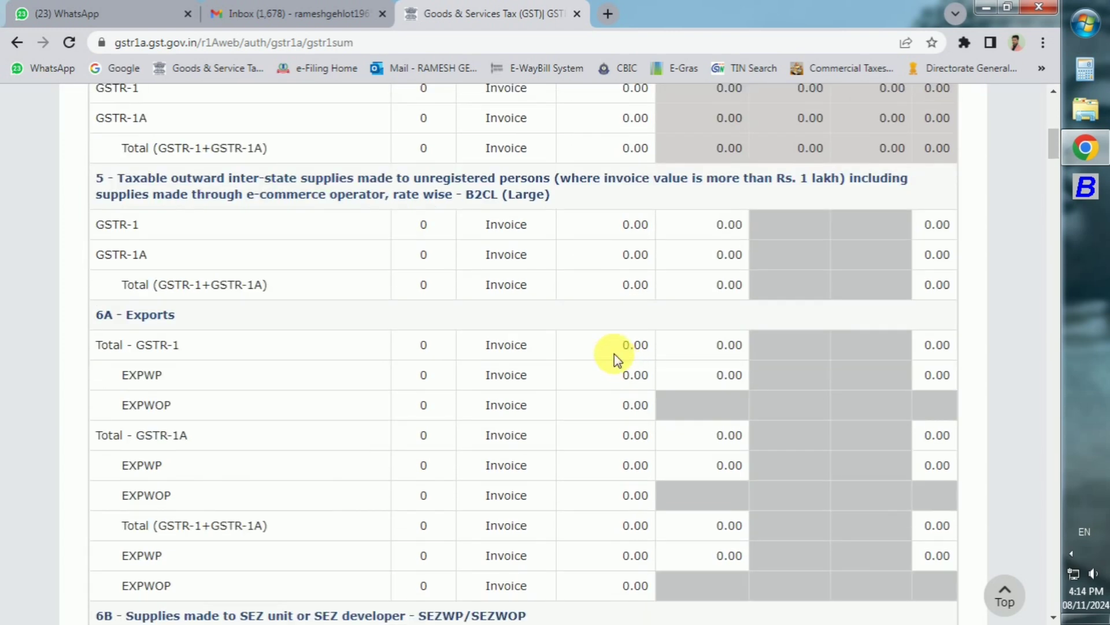
{"action": "scroll", "coordinate": [617, 358], "scroll_direction": "down", "scroll_amount": 15}
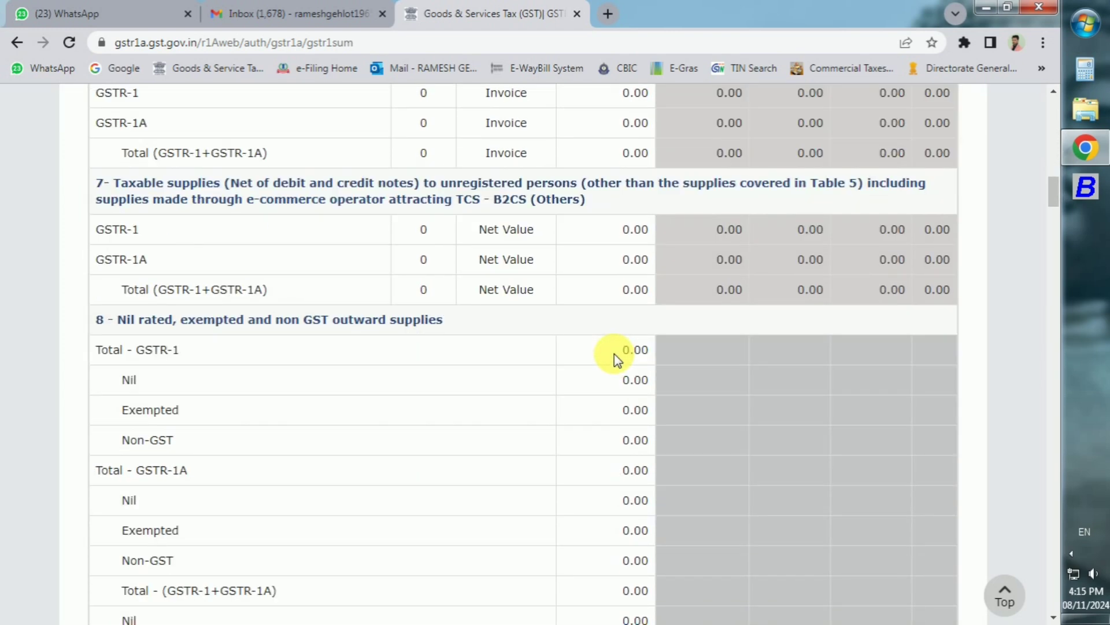
{"action": "scroll", "coordinate": [615, 361], "scroll_direction": "down", "scroll_amount": 4}
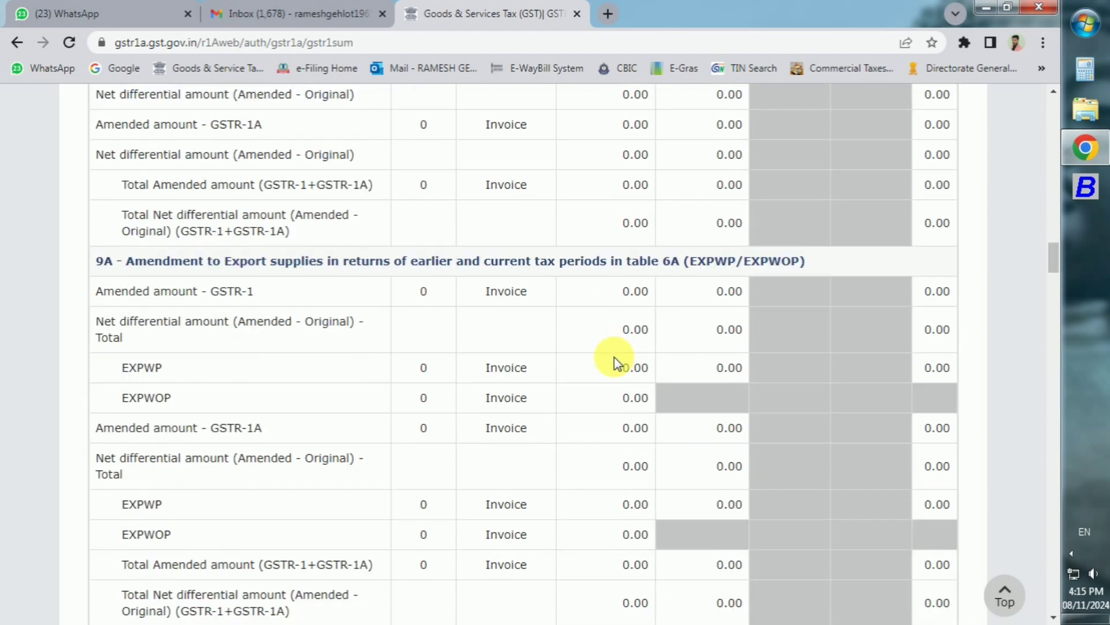
{"action": "scroll", "coordinate": [614, 358], "scroll_direction": "down", "scroll_amount": 15}
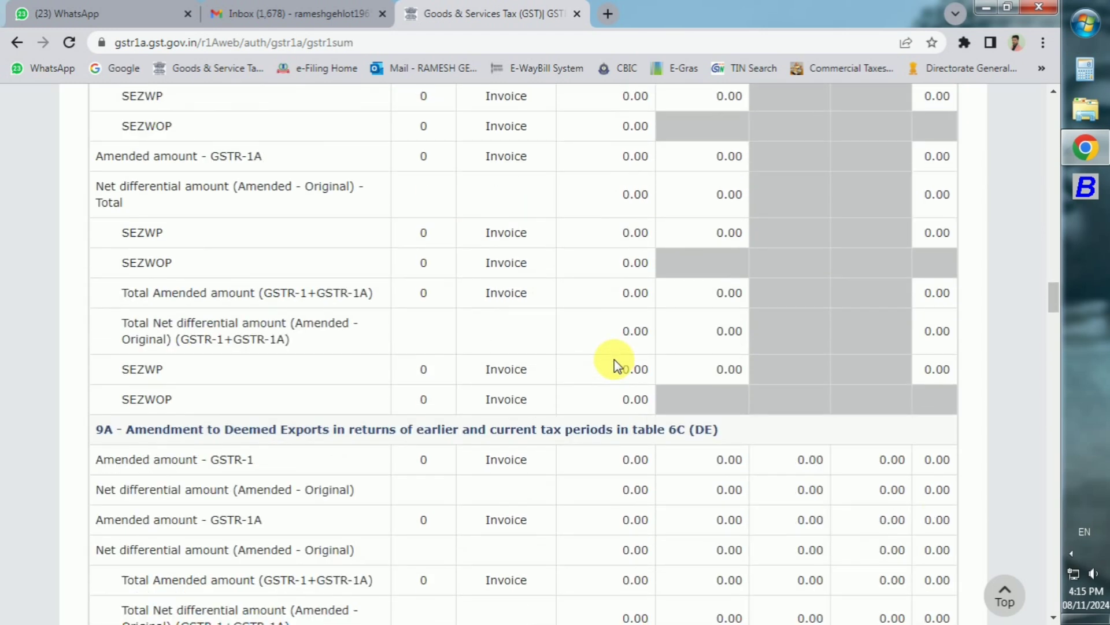
{"action": "scroll", "coordinate": [614, 359], "scroll_direction": "down", "scroll_amount": 18}
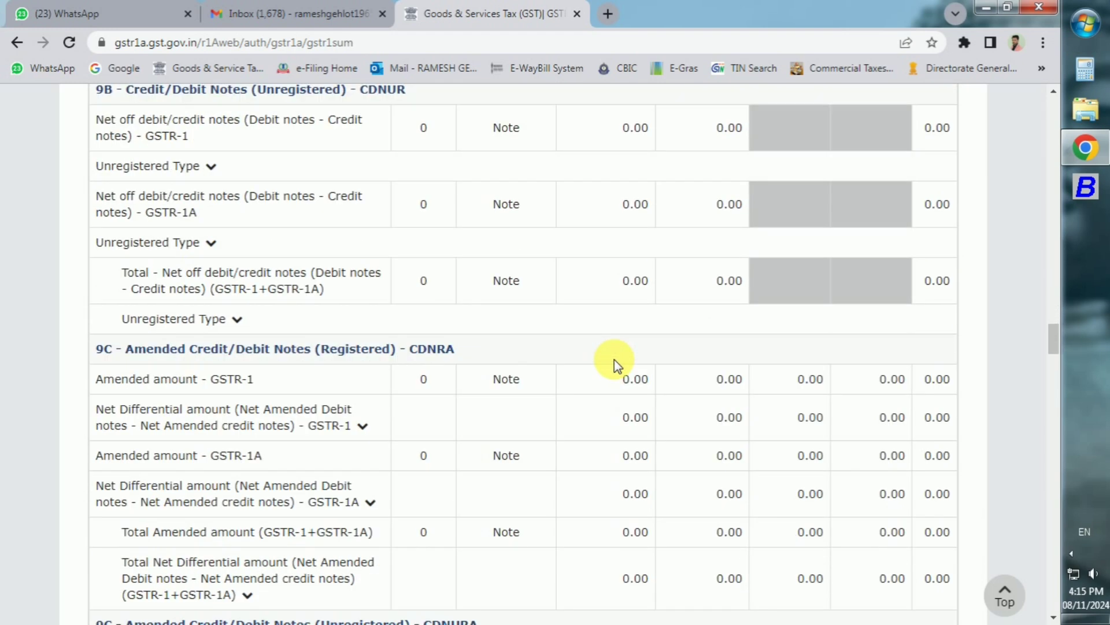
{"action": "scroll", "coordinate": [614, 360], "scroll_direction": "down", "scroll_amount": 17}
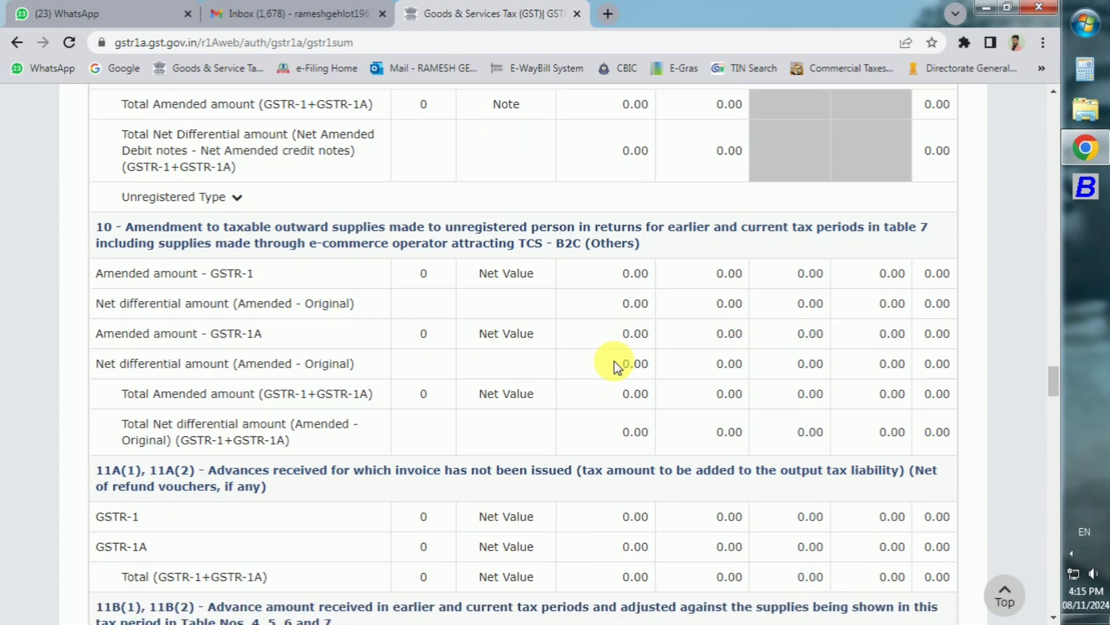
{"action": "scroll", "coordinate": [614, 360], "scroll_direction": "down", "scroll_amount": 18}
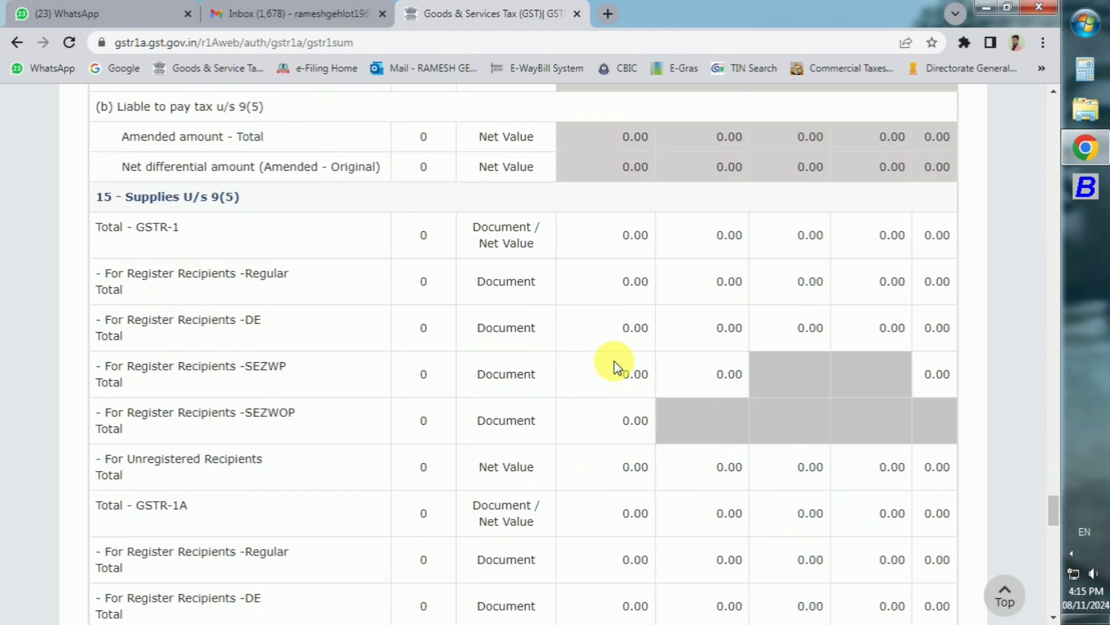
{"action": "scroll", "coordinate": [614, 361], "scroll_direction": "down", "scroll_amount": 15}
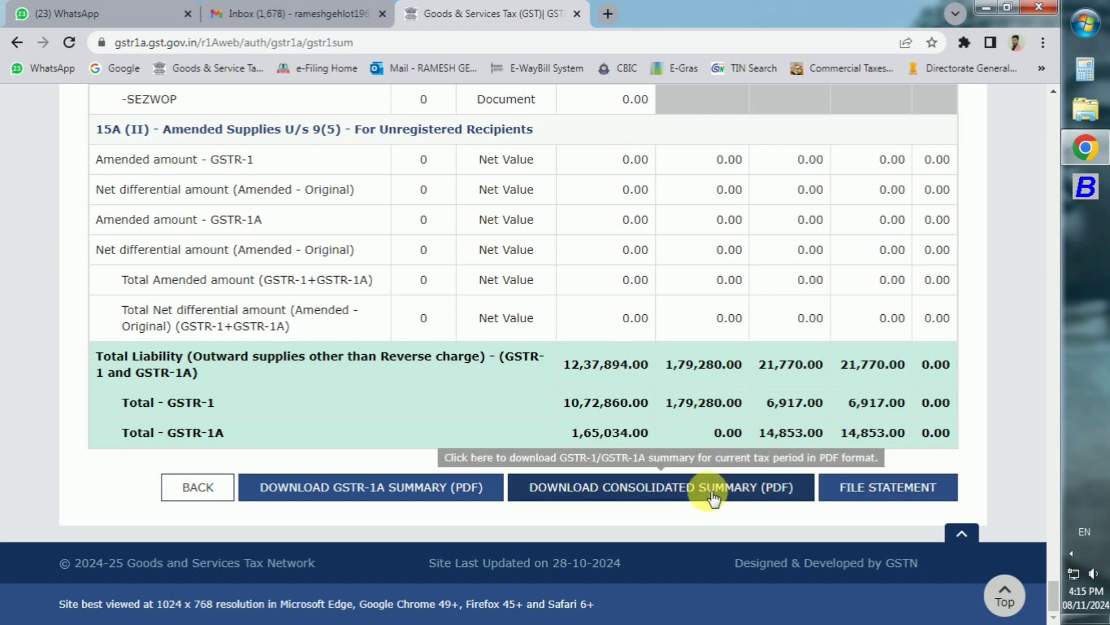
Step: File the GSTR-1A with EVC as the authorised signatory, declaration ticked and OTP verified
{"action": "left_click", "coordinate": [903, 491]}
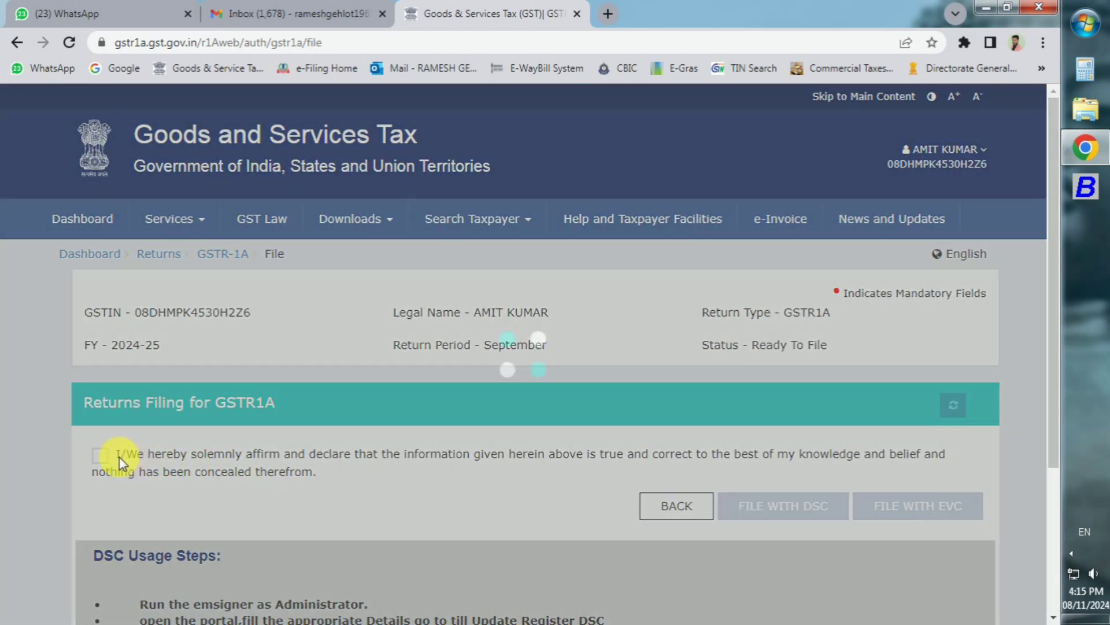
{"action": "left_click", "coordinate": [100, 456]}
{"action": "left_click", "coordinate": [141, 517]}
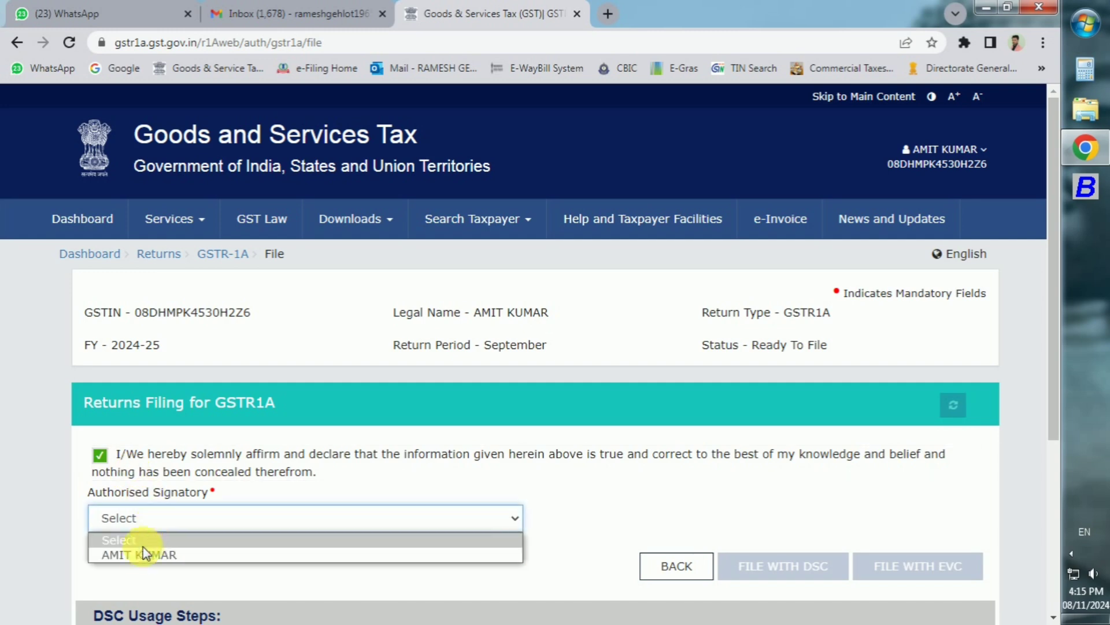
{"action": "left_click", "coordinate": [145, 554]}
{"action": "left_click", "coordinate": [929, 560]}
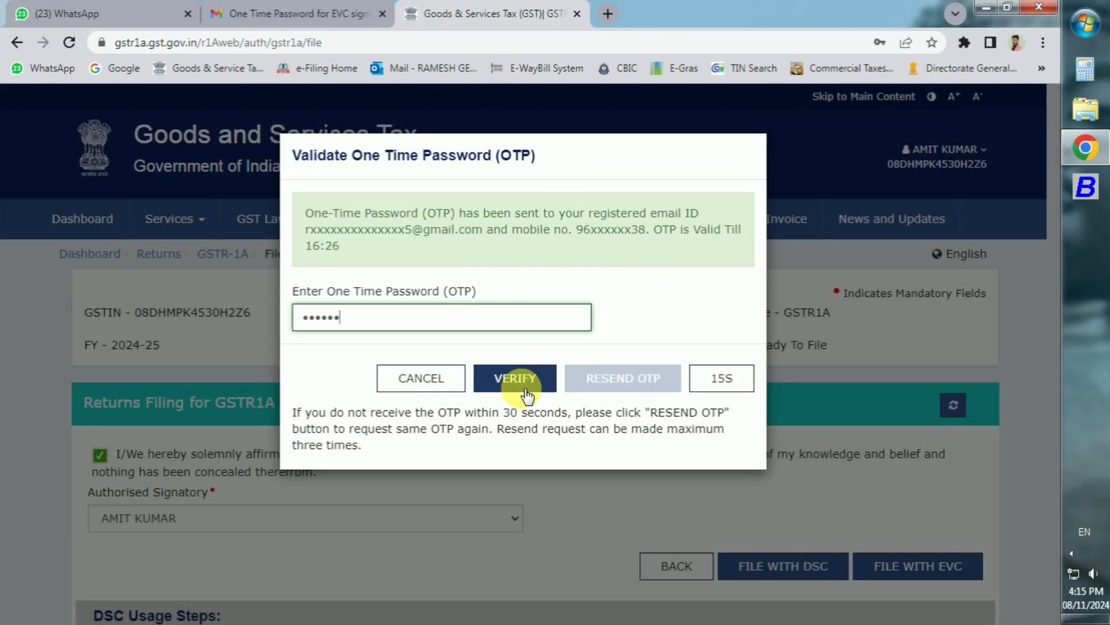
{"action": "left_click", "coordinate": [526, 391]}
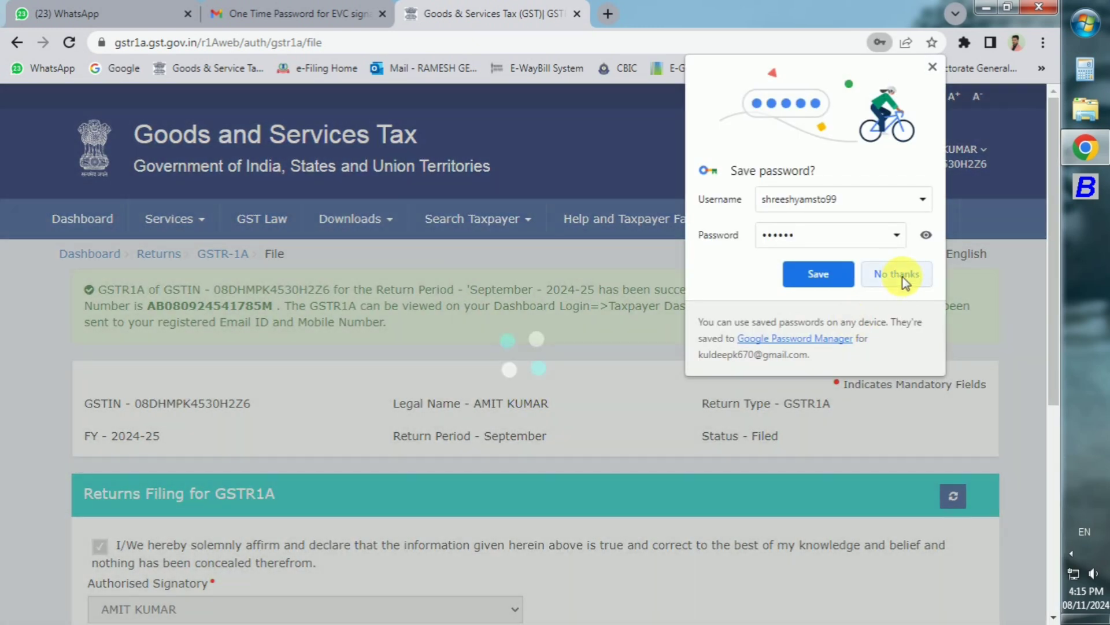
{"action": "left_click", "coordinate": [903, 276]}
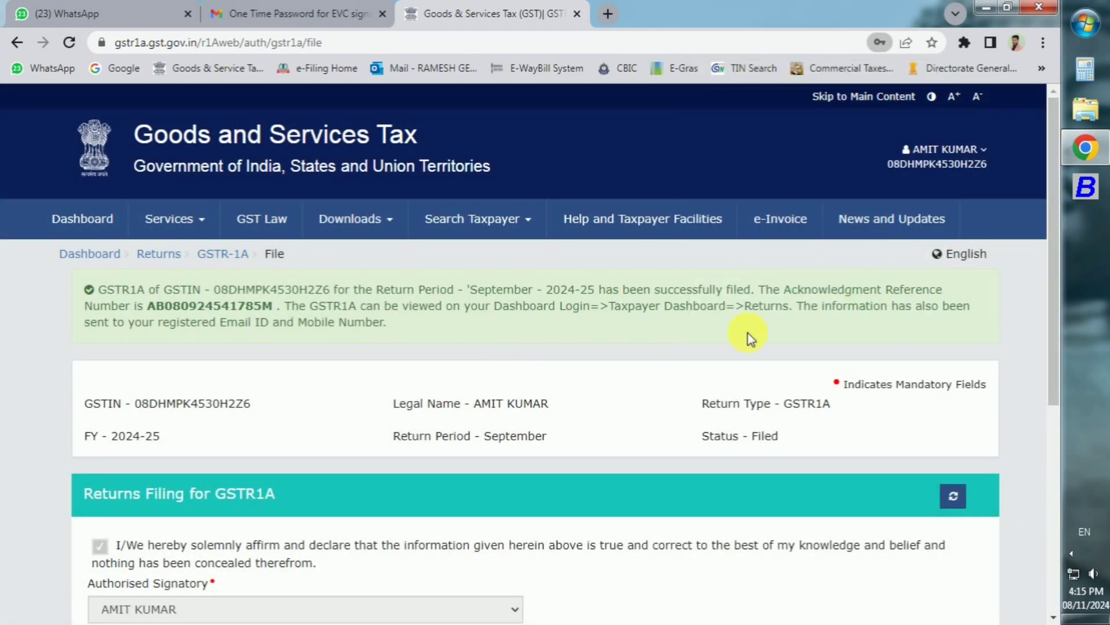
Step: Search the FY 2024-25 Quarter 2 (Jul - Sep) returns for September from the Returns dashboard
{"action": "left_click", "coordinate": [174, 259]}
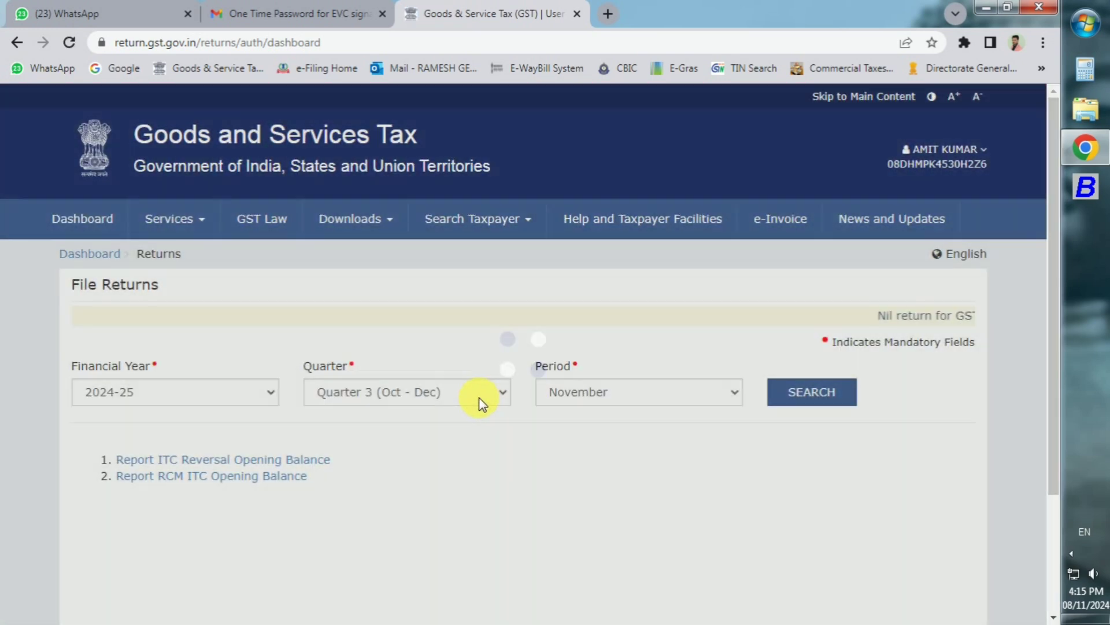
{"action": "left_click", "coordinate": [480, 398]}
{"action": "left_click", "coordinate": [479, 431]}
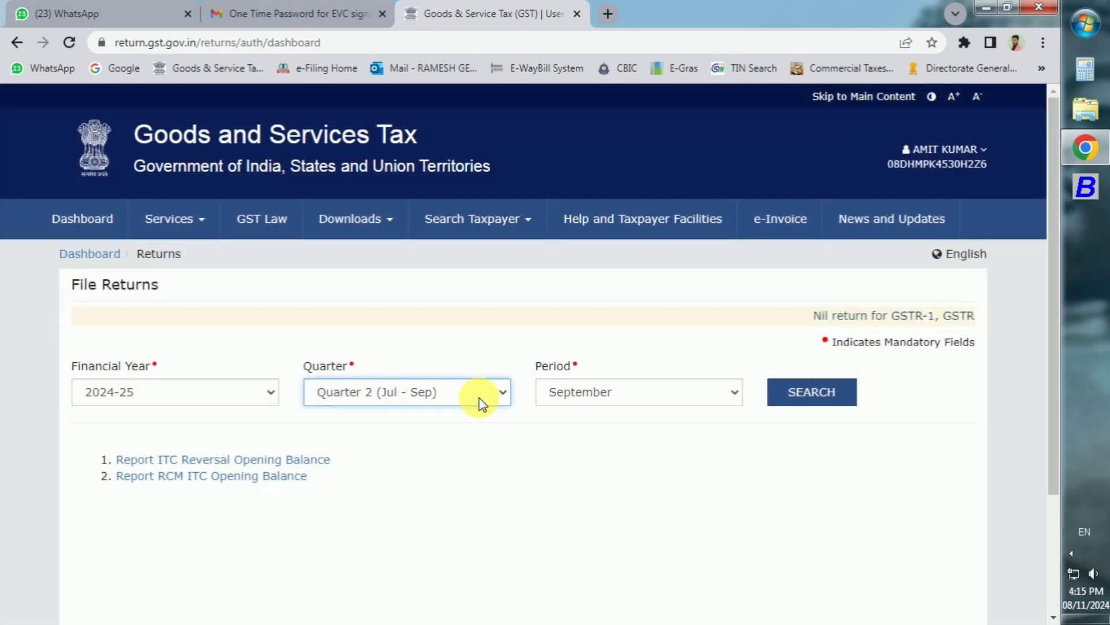
{"action": "left_click", "coordinate": [810, 395]}
{"action": "scroll", "coordinate": [810, 395], "scroll_direction": "down", "scroll_amount": 2}
{"action": "scroll", "coordinate": [810, 396], "scroll_direction": "down", "scroll_amount": 5}
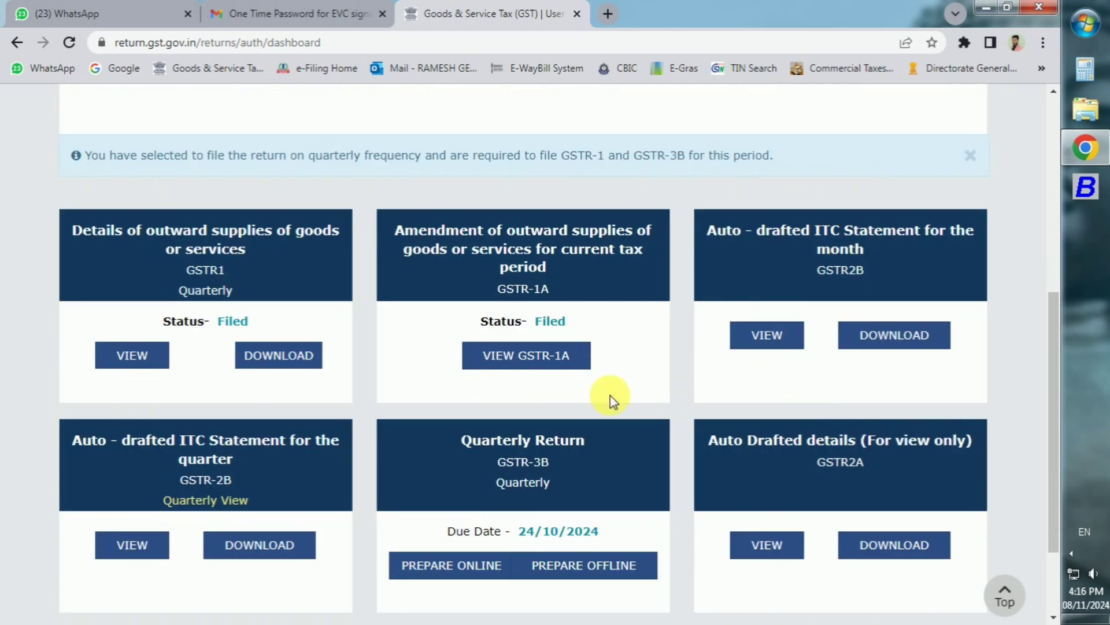
Step: Start preparing the Jul-Sep GSTR-3B online and dismiss its system-generated summary
{"action": "left_click", "coordinate": [455, 578]}
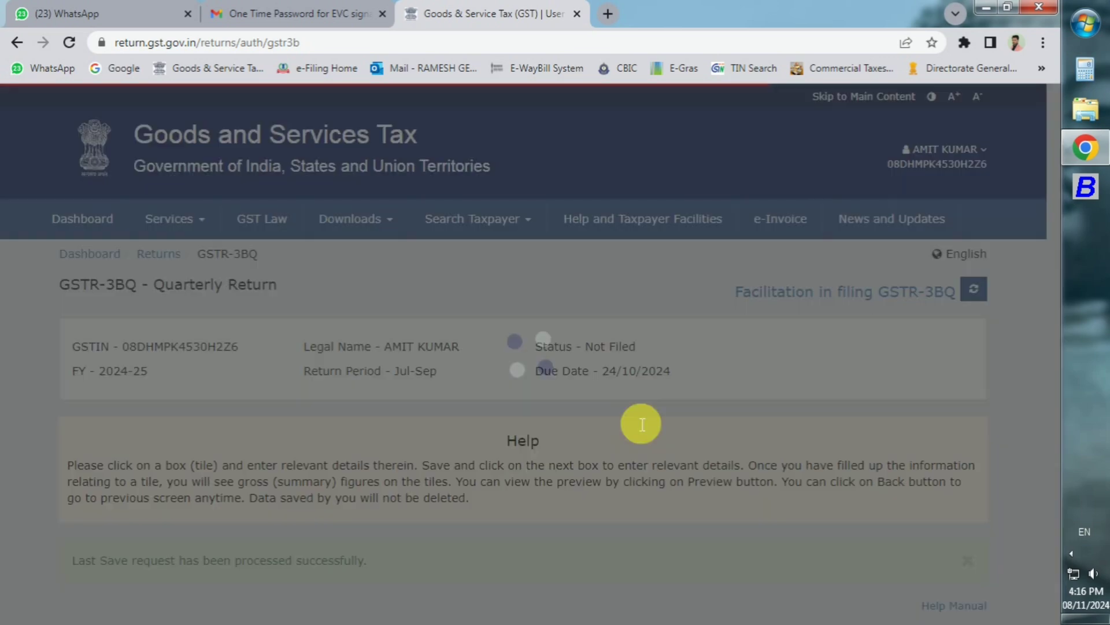
{"action": "left_click", "coordinate": [817, 481]}
{"action": "scroll", "coordinate": [822, 485], "scroll_direction": "down", "scroll_amount": 5}
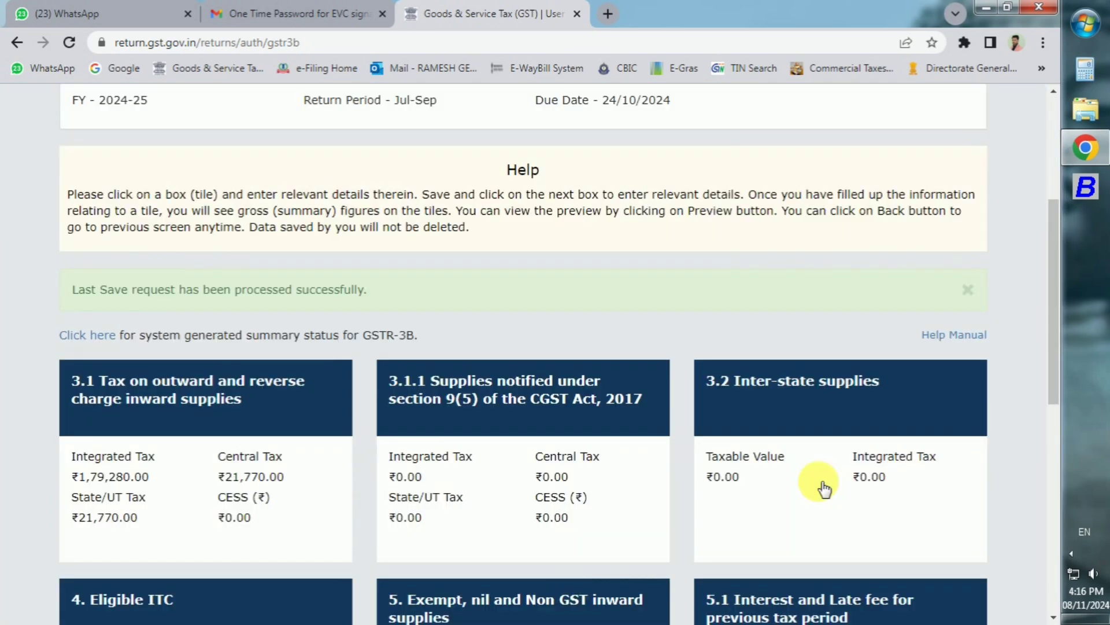
{"action": "scroll", "coordinate": [823, 488], "scroll_direction": "down", "scroll_amount": 6}
{"action": "scroll", "coordinate": [819, 481], "scroll_direction": "down", "scroll_amount": 3}
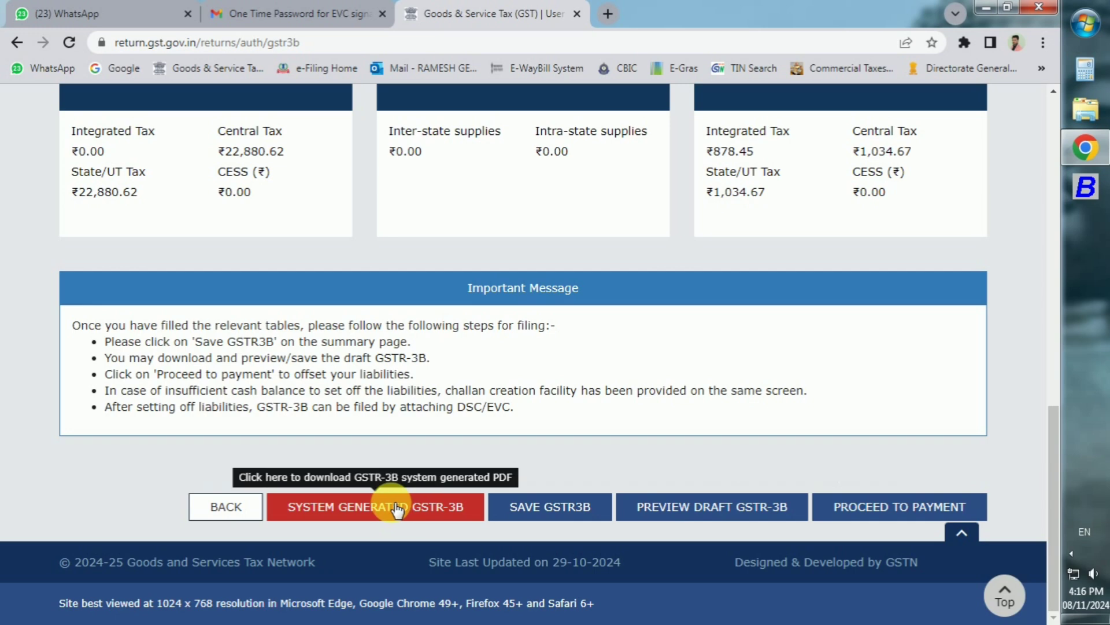
{"action": "scroll", "coordinate": [403, 509], "scroll_direction": "up", "scroll_amount": 10}
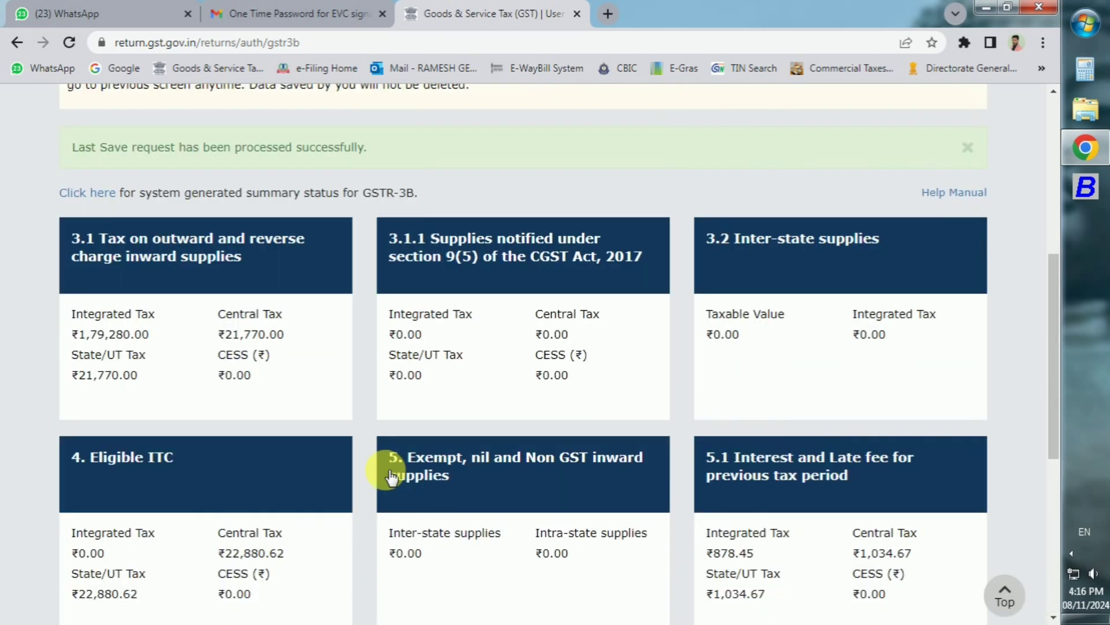
Step: Check table 3.1 outward supplies (₹1,79,280 IGST, ₹21,770 CGST/SGST) and save the GSTR-3B
{"action": "left_click", "coordinate": [242, 426]}
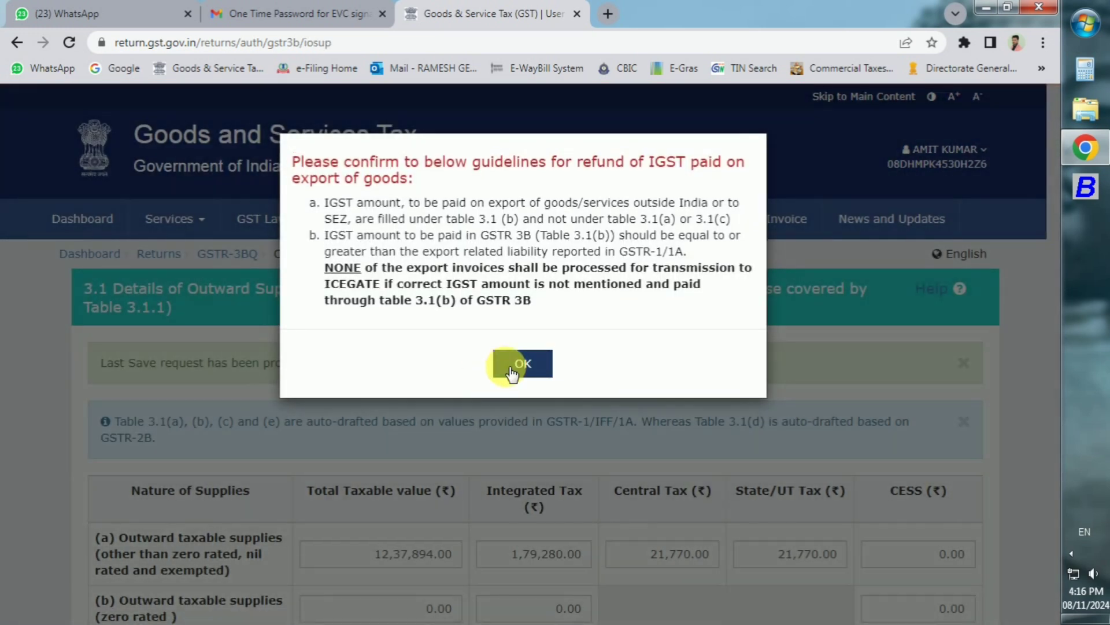
{"action": "left_click", "coordinate": [505, 367]}
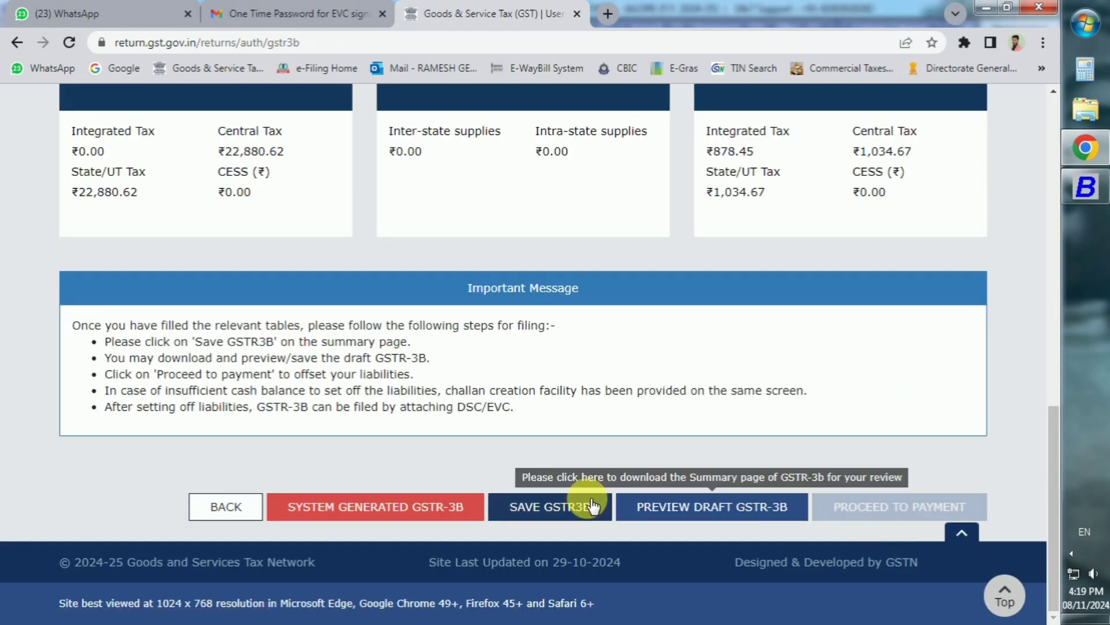
{"action": "left_click", "coordinate": [587, 503]}
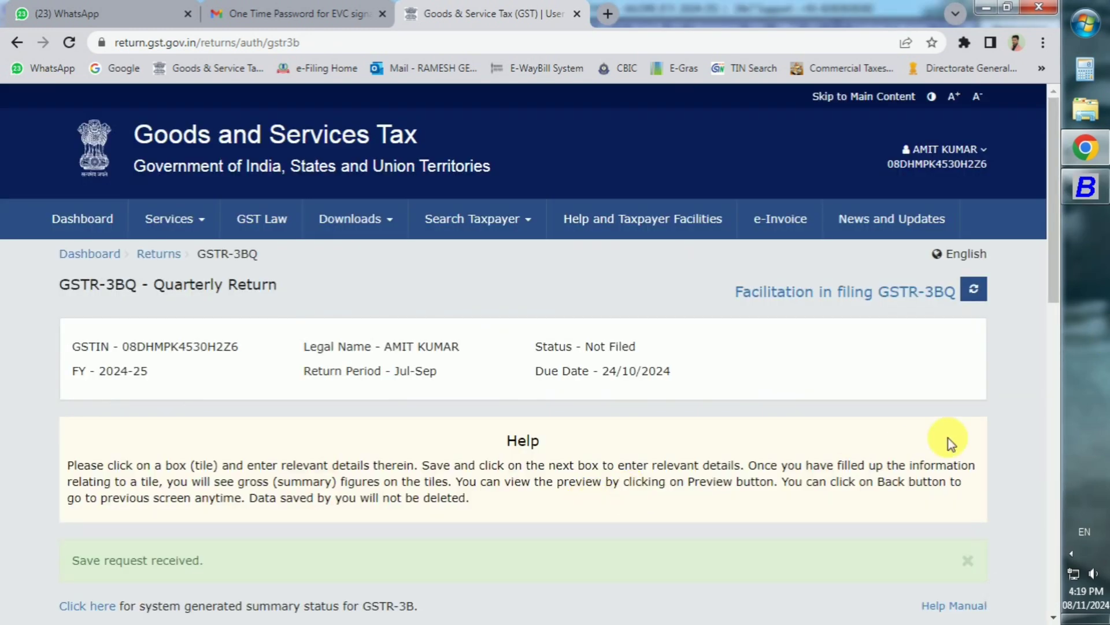
{"action": "scroll", "coordinate": [949, 437], "scroll_direction": "down", "scroll_amount": 12}
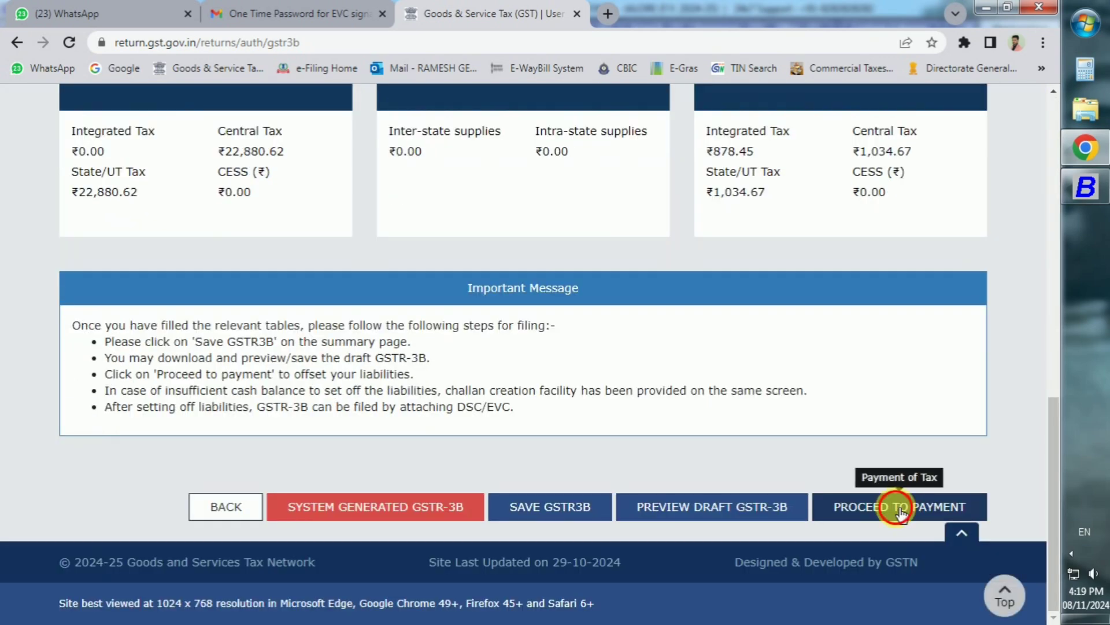
Step: Review the 6.1 tax payment table (₹1,77,936 IGST cash shortfall) and agree to create a challan
{"action": "left_click", "coordinate": [904, 508]}
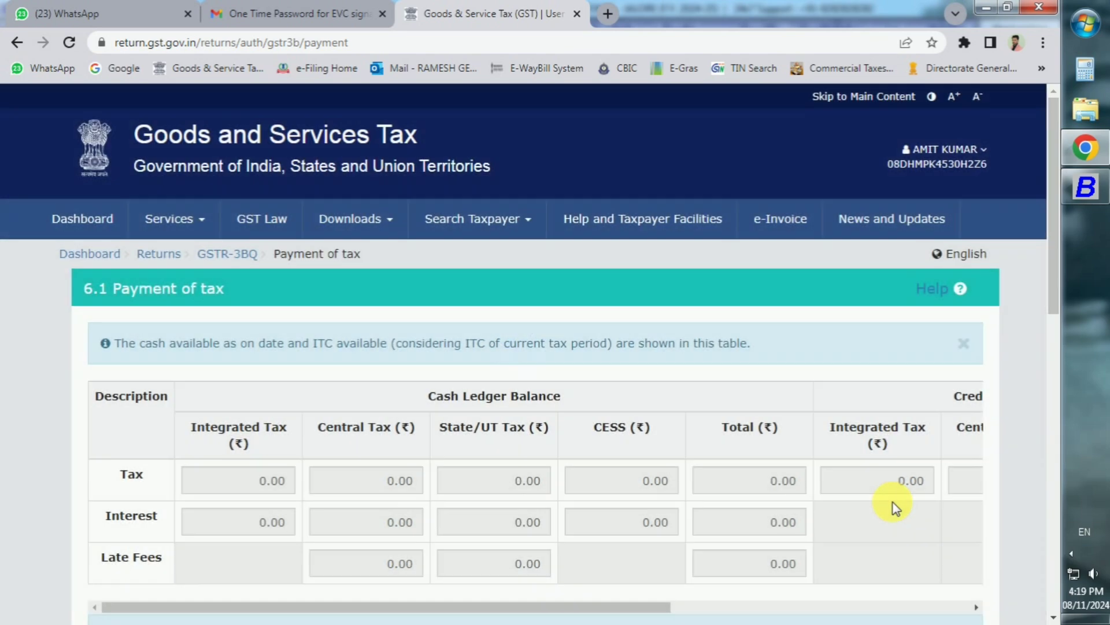
{"action": "scroll", "coordinate": [893, 502], "scroll_direction": "down", "scroll_amount": 10}
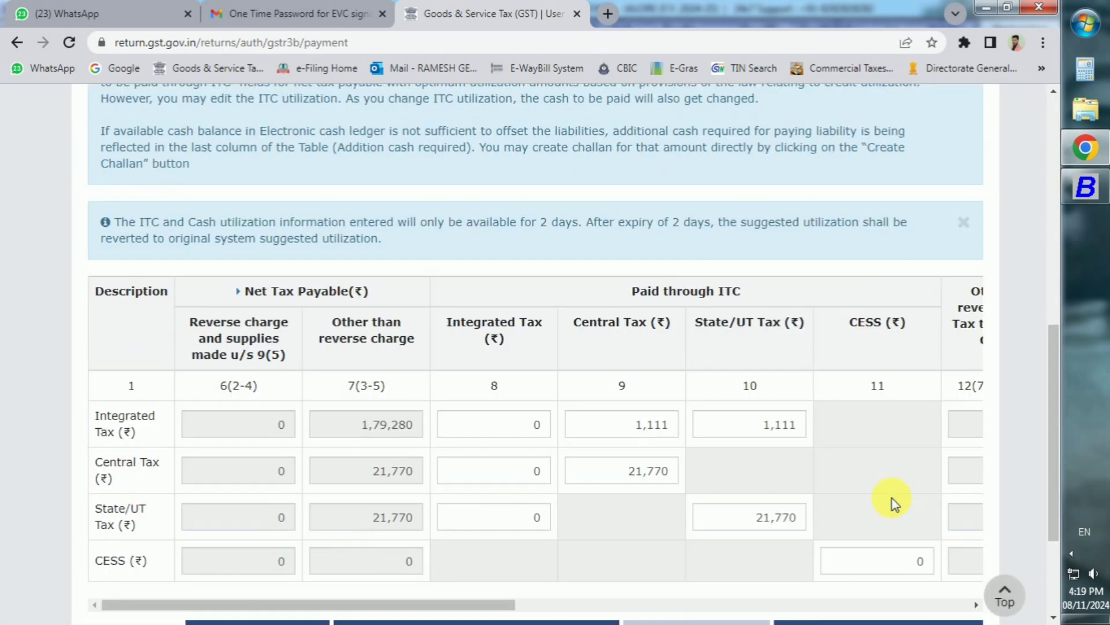
{"action": "scroll", "coordinate": [893, 502], "scroll_direction": "down", "scroll_amount": 2}
{"action": "scroll", "coordinate": [863, 472], "scroll_direction": "down", "scroll_amount": 2}
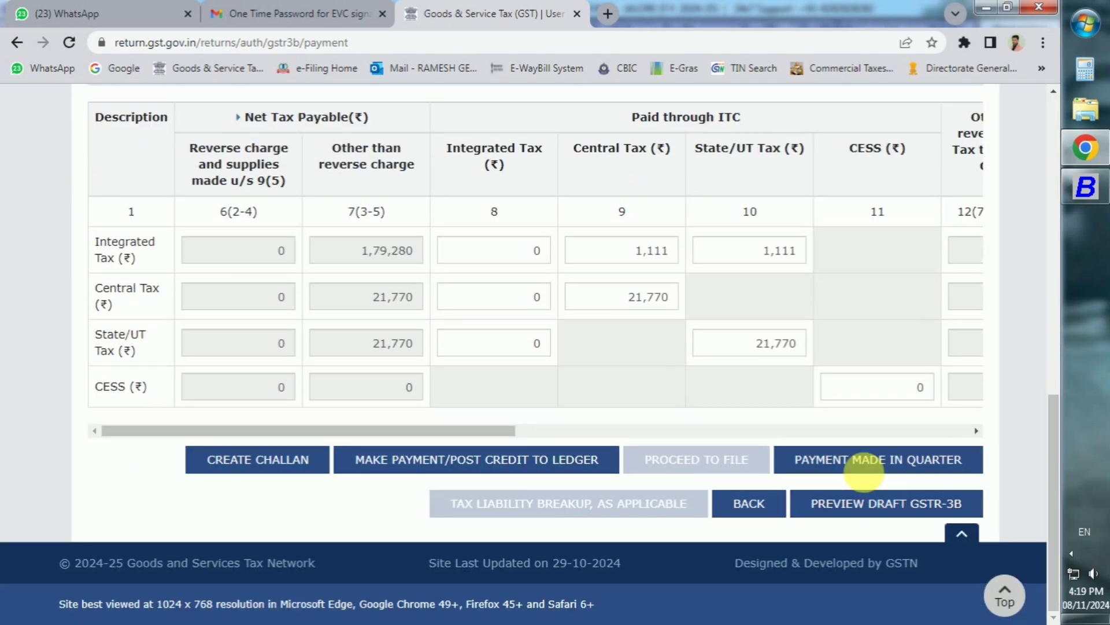
{"action": "left_click_drag", "start_coordinate": [509, 431], "coordinate": [958, 418]}
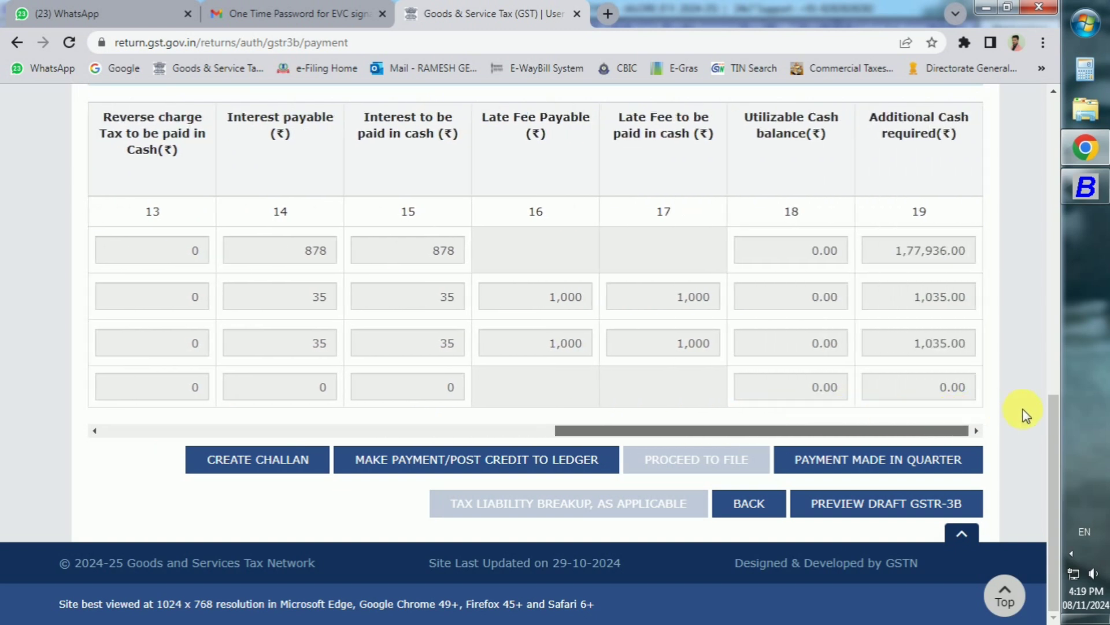
{"action": "left_click_drag", "start_coordinate": [1016, 414], "coordinate": [987, 419]}
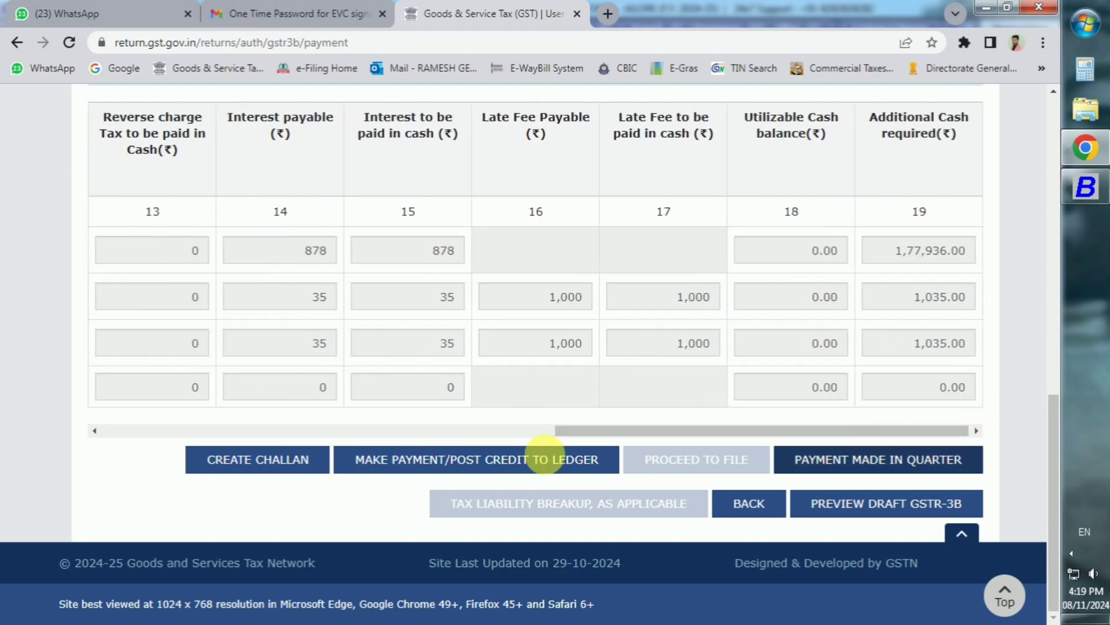
{"action": "left_click", "coordinate": [513, 458]}
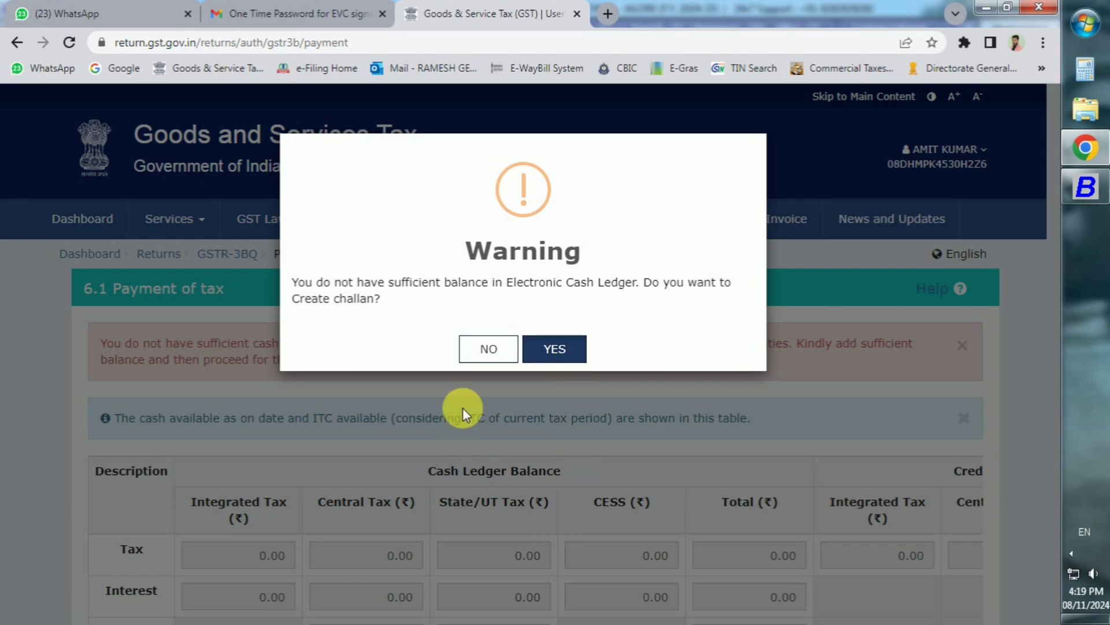
{"action": "left_click", "coordinate": [570, 354]}
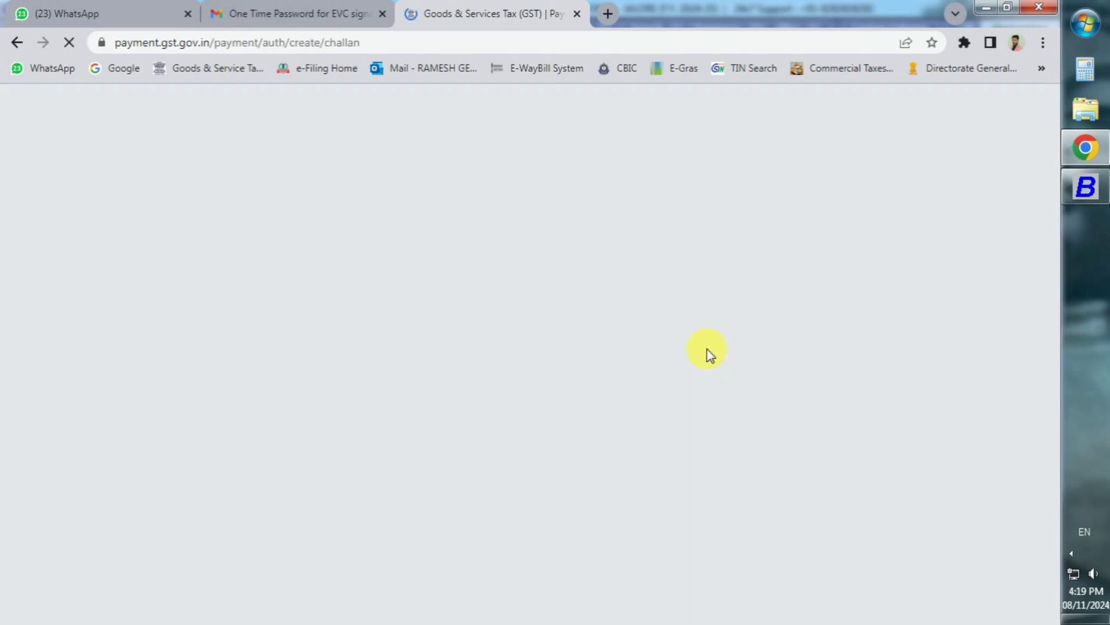